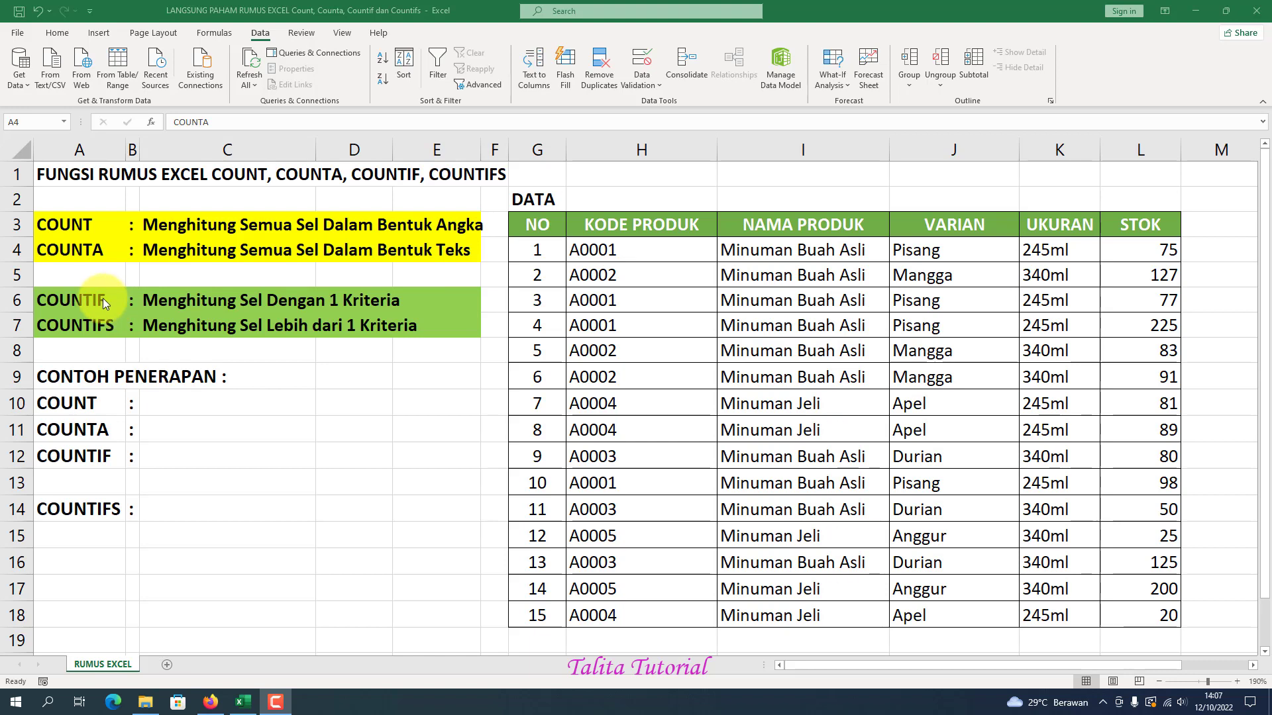
Step: Review the COUNT and COUNTA labels and their descriptions in rows 3 and 4
left_click(73, 250)
left_click(77, 229)
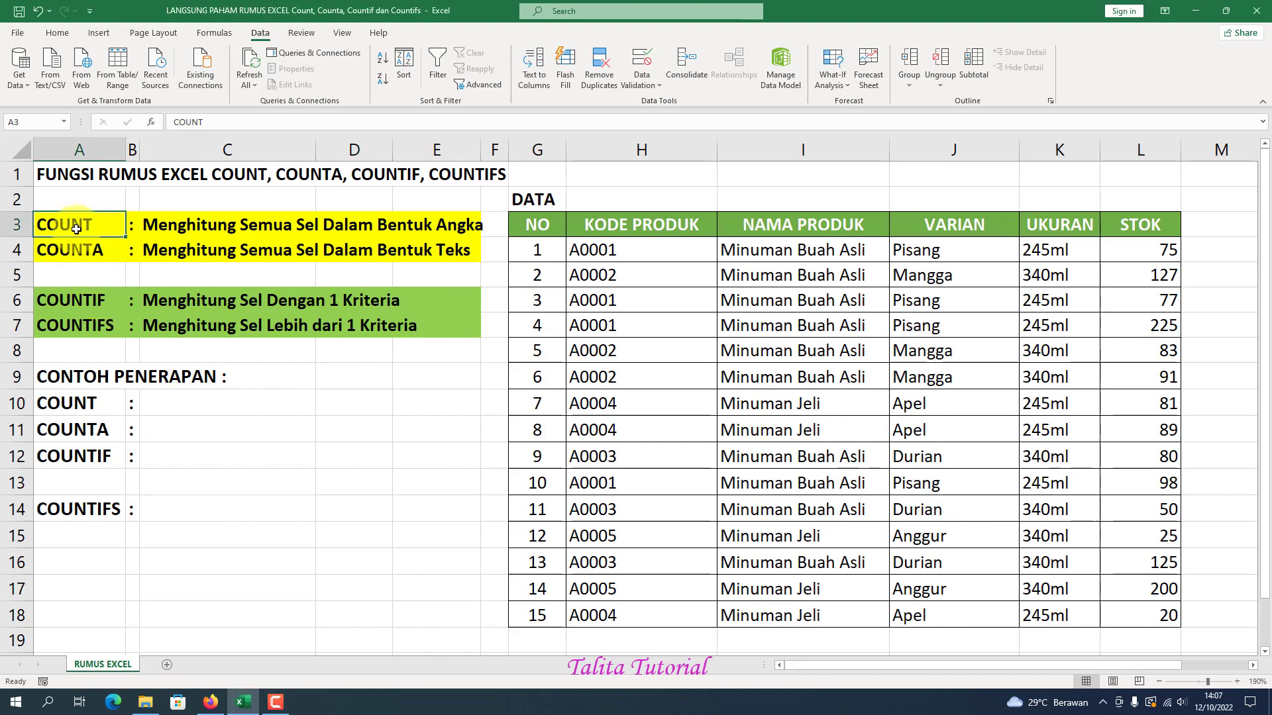
left_click(91, 250)
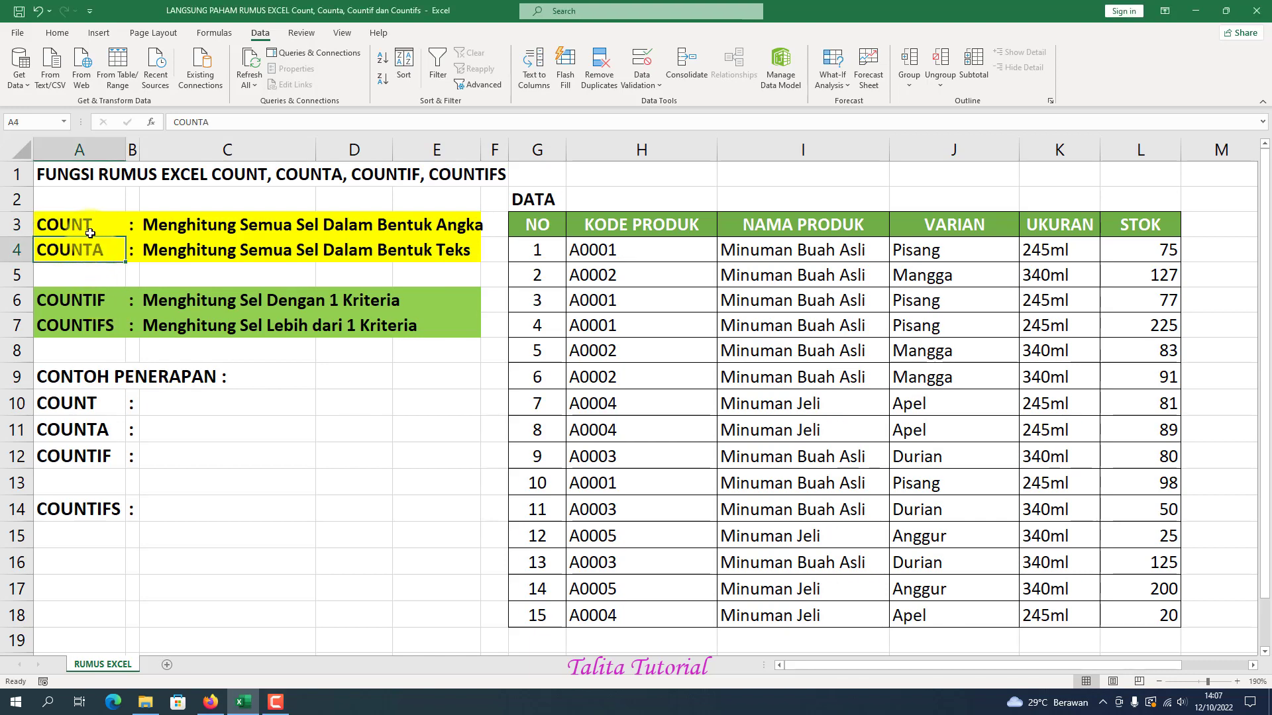
left_click_drag(89, 229, 93, 257)
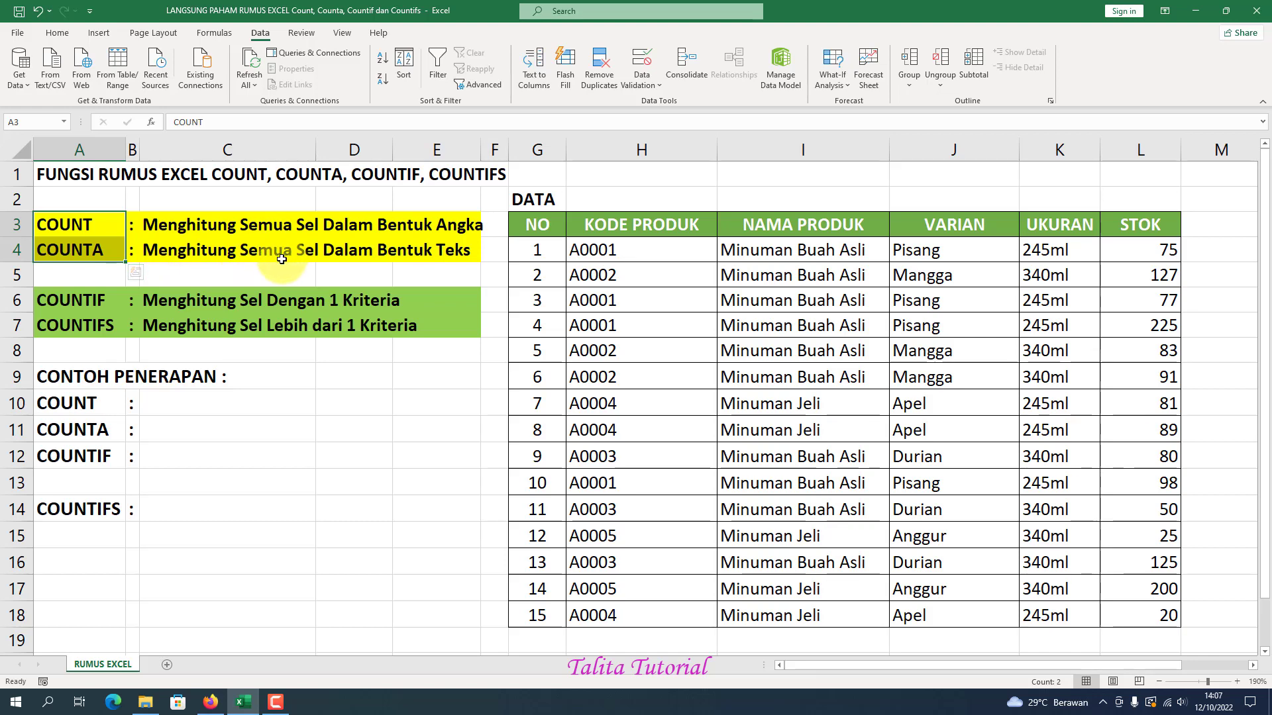
left_click(92, 229)
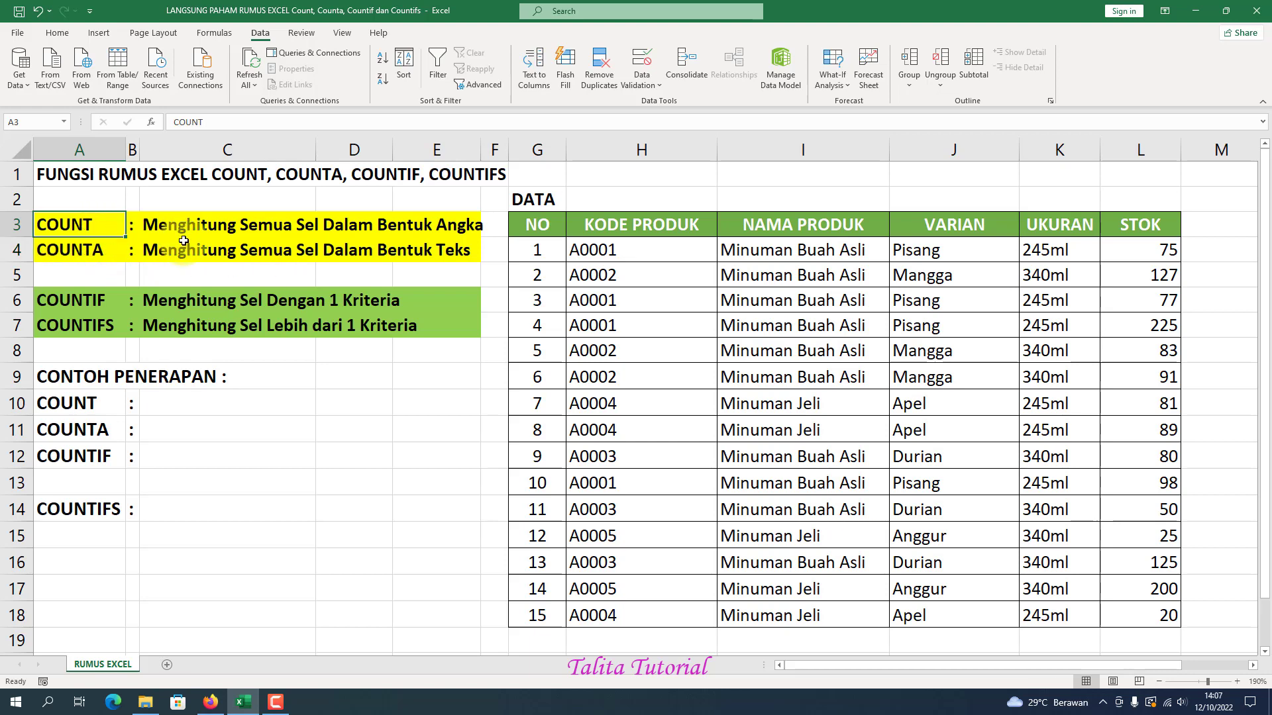
left_click_drag(191, 226, 460, 228)
left_click(259, 249)
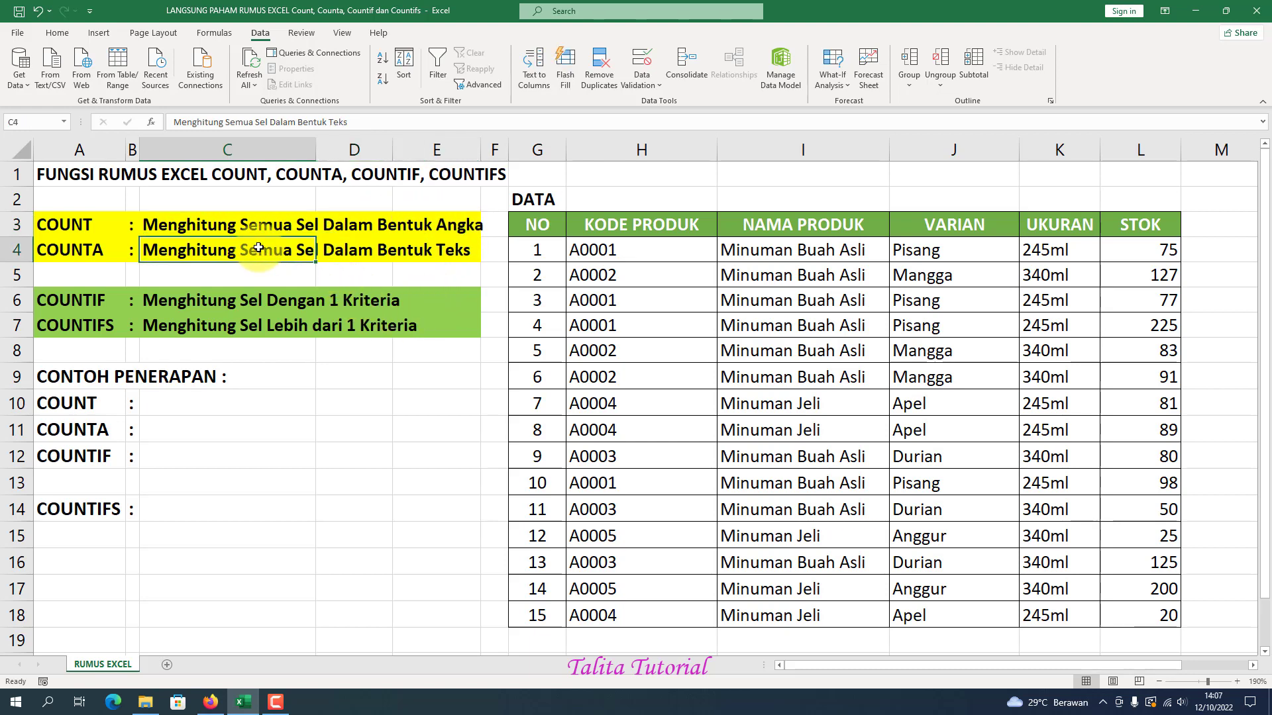
left_click(78, 253)
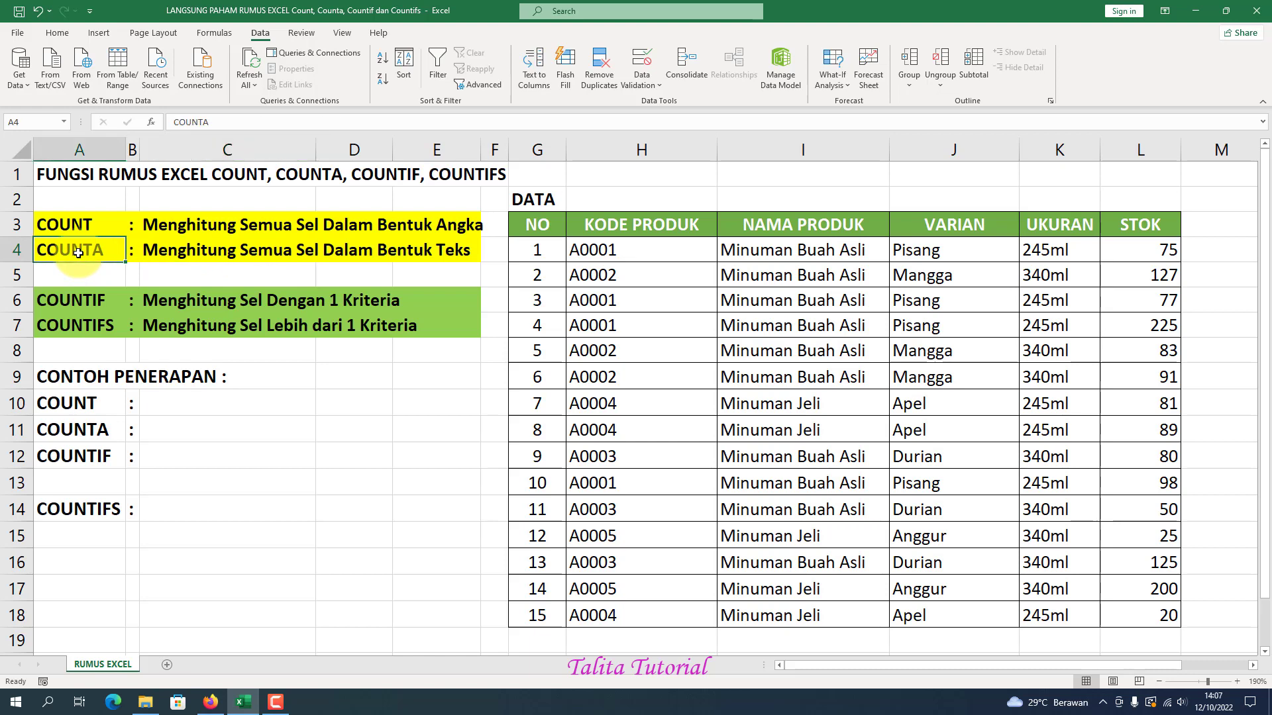
left_click_drag(197, 252, 413, 249)
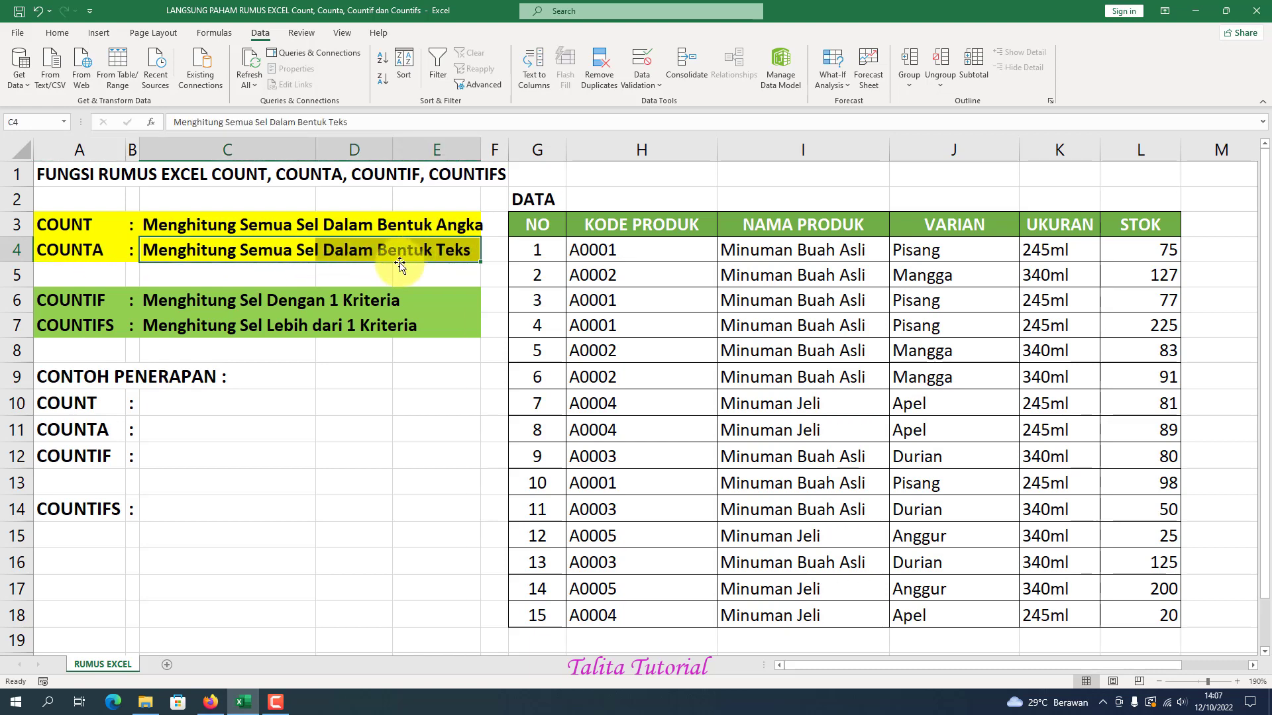
left_click(92, 254)
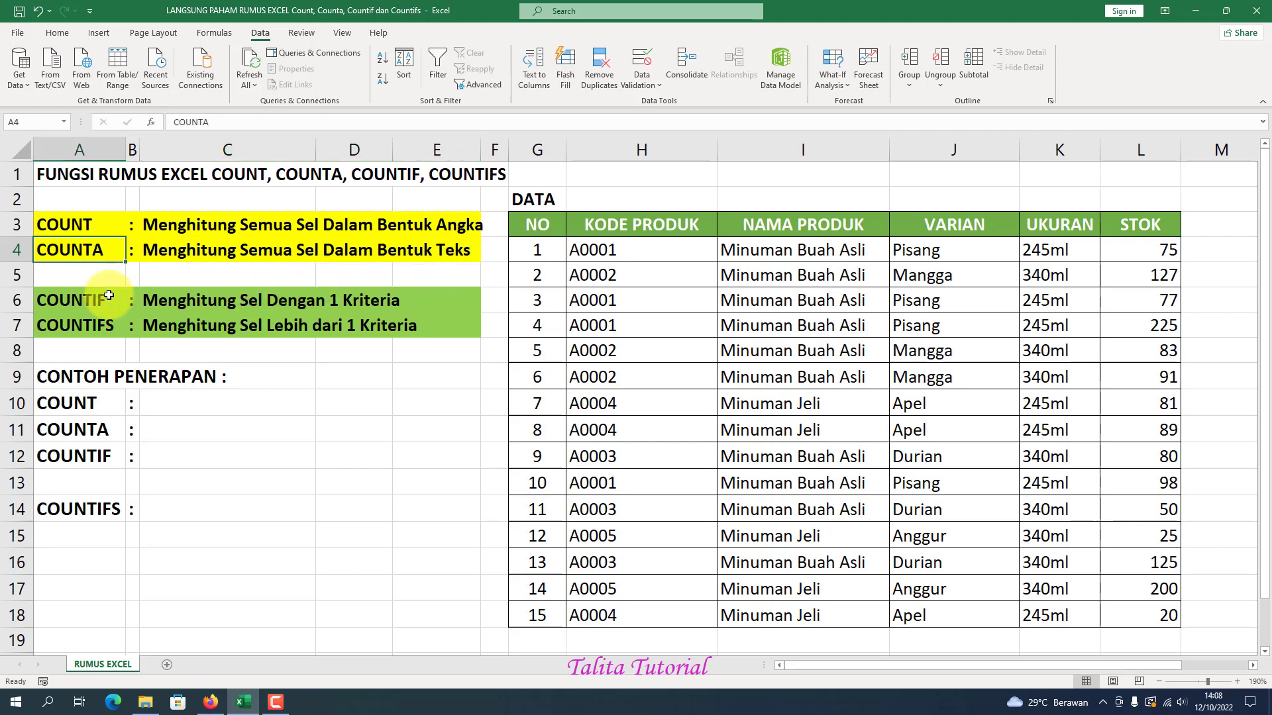
Step: Review the COUNTIF and COUNTIFS labels and their criteria descriptions in rows 6 and 7
left_click(79, 302)
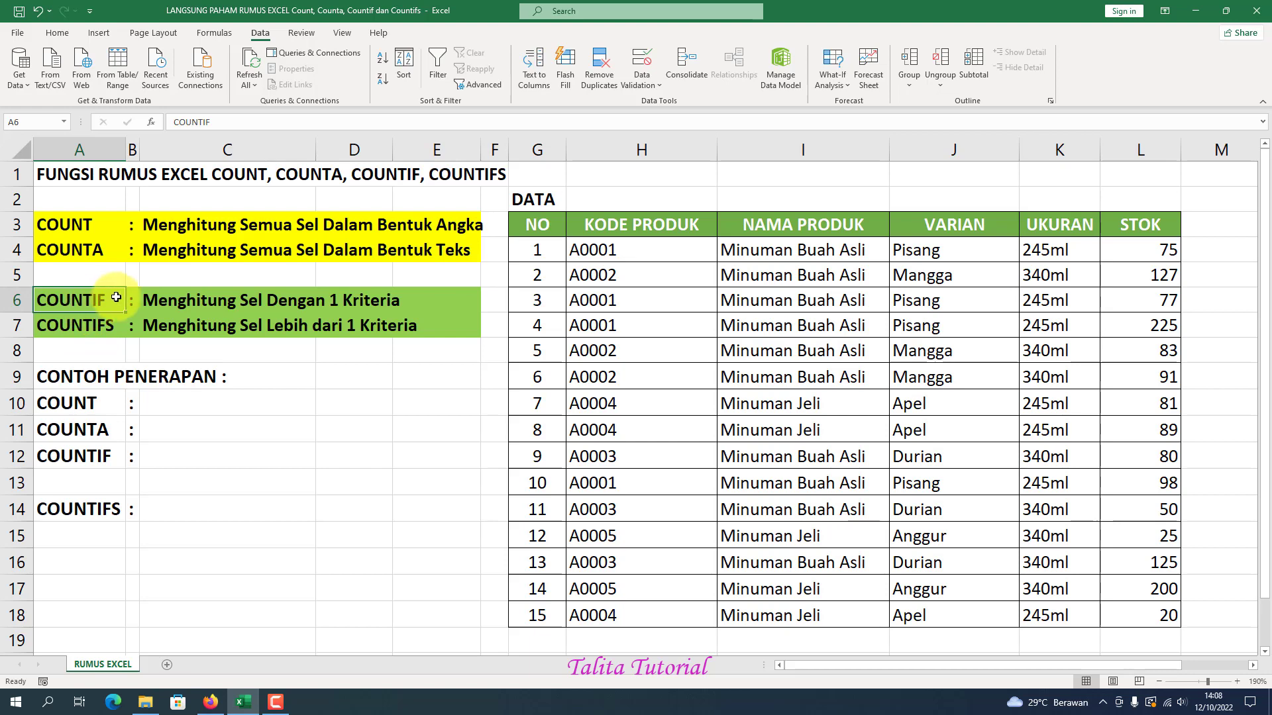
left_click(110, 330)
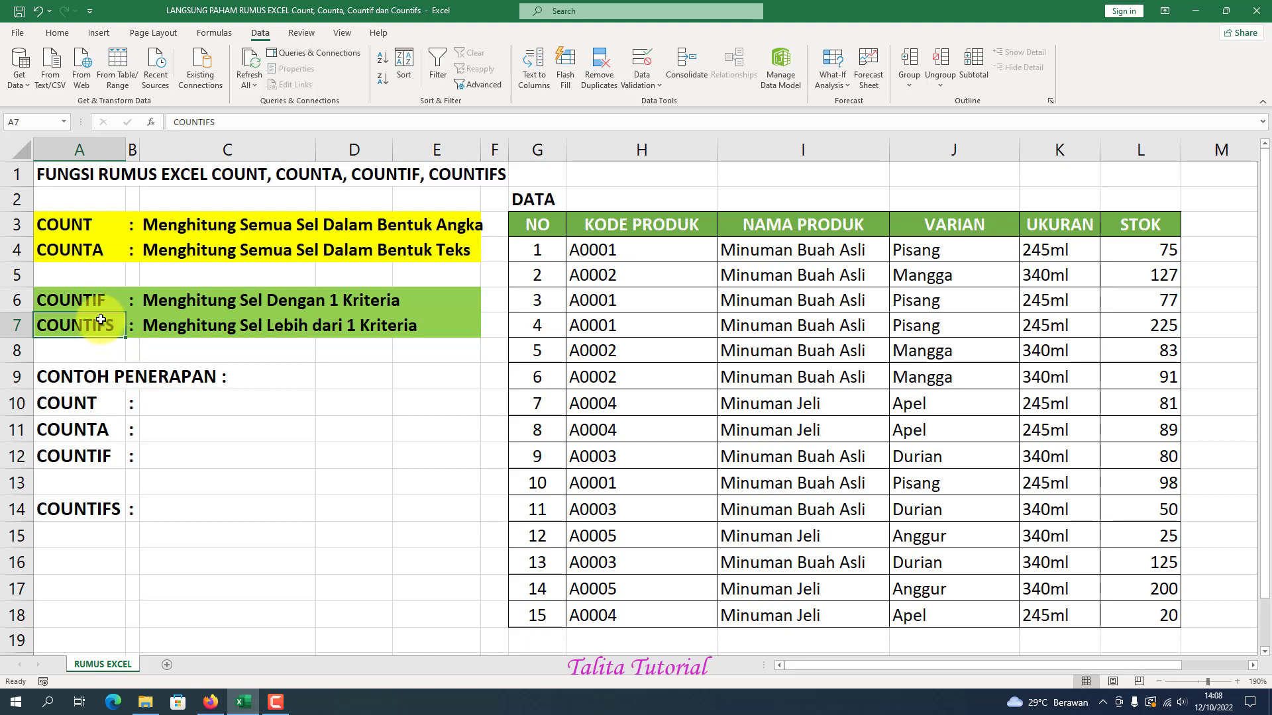
left_click(113, 310)
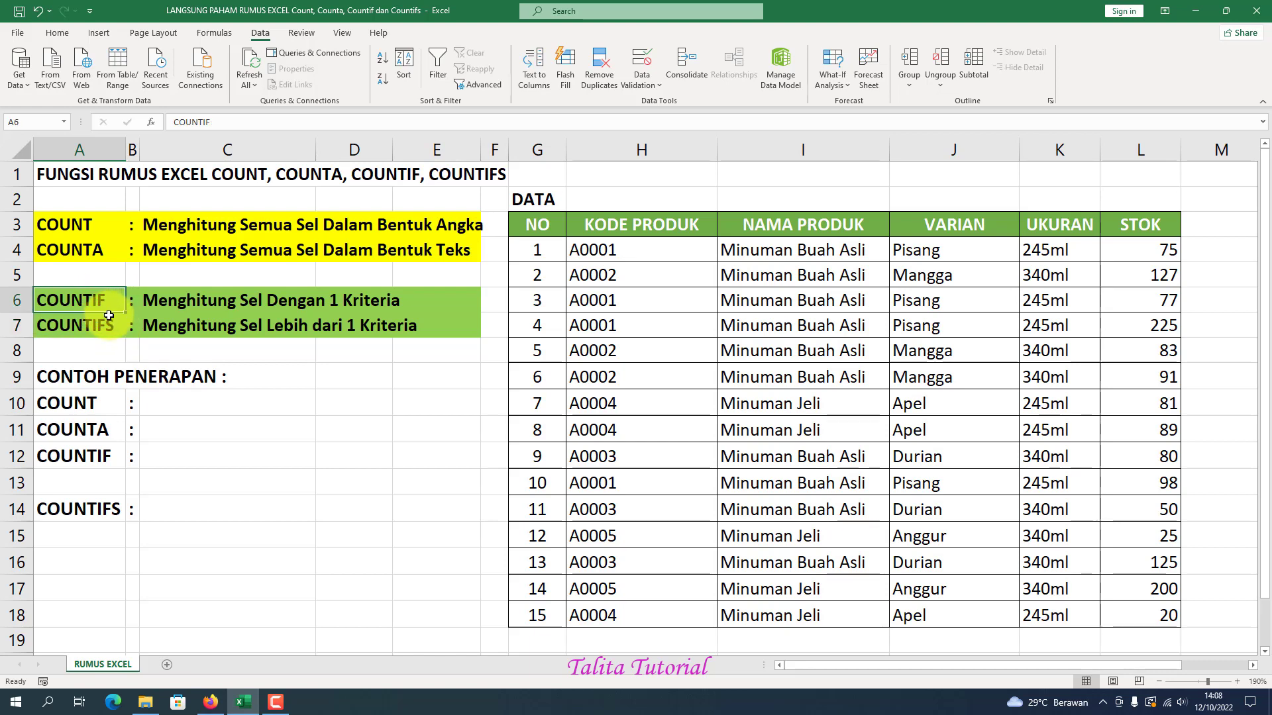
left_click_drag(169, 302, 378, 312)
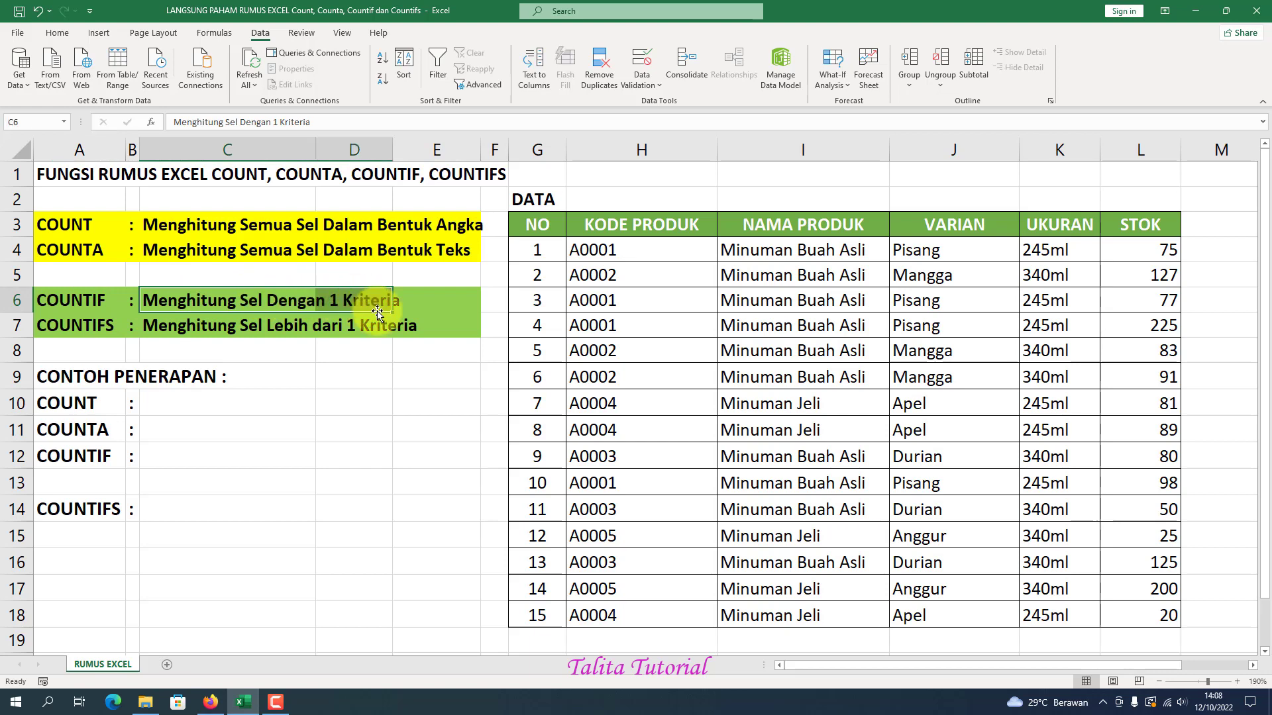
left_click(336, 352)
left_click(74, 329)
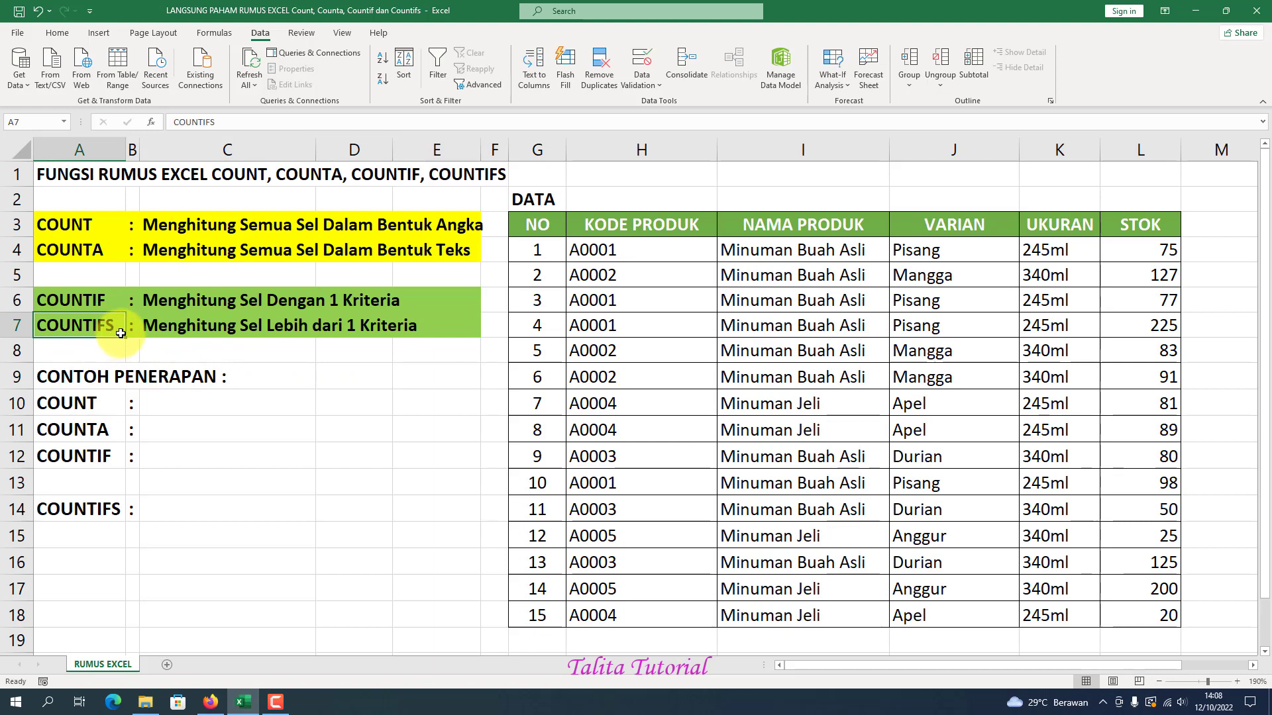
left_click_drag(181, 329, 355, 331)
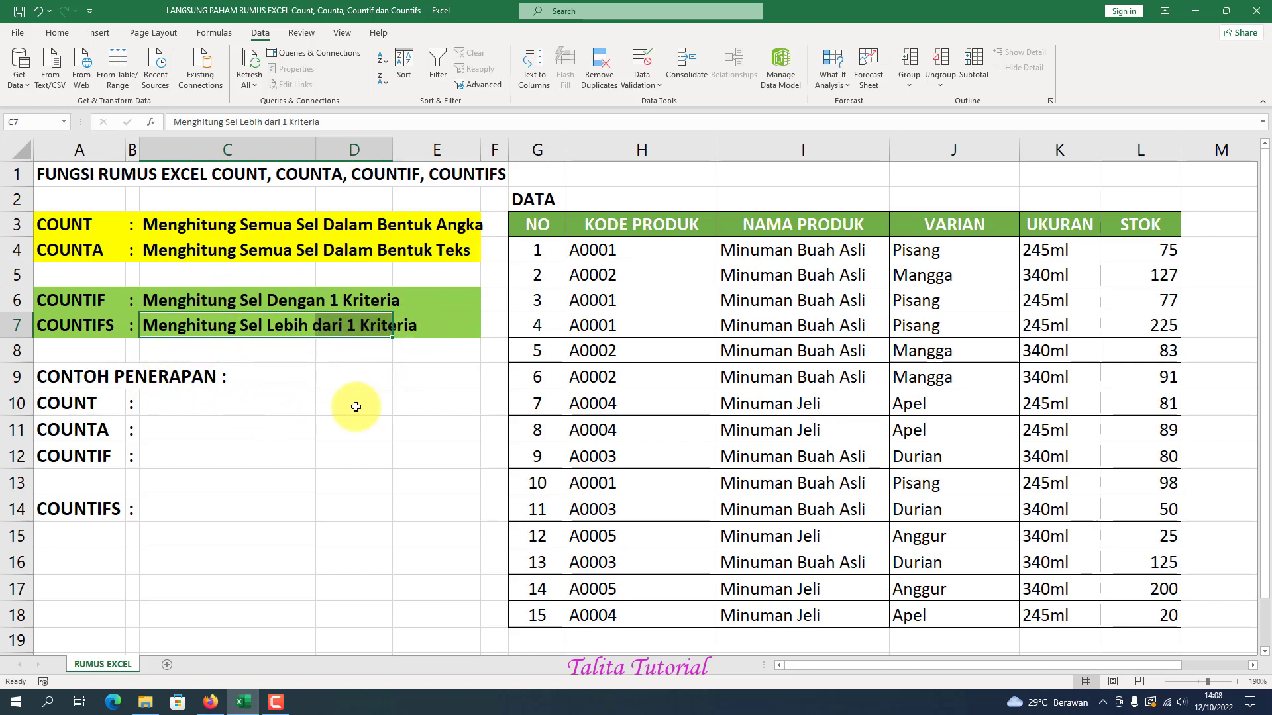
left_click(292, 405)
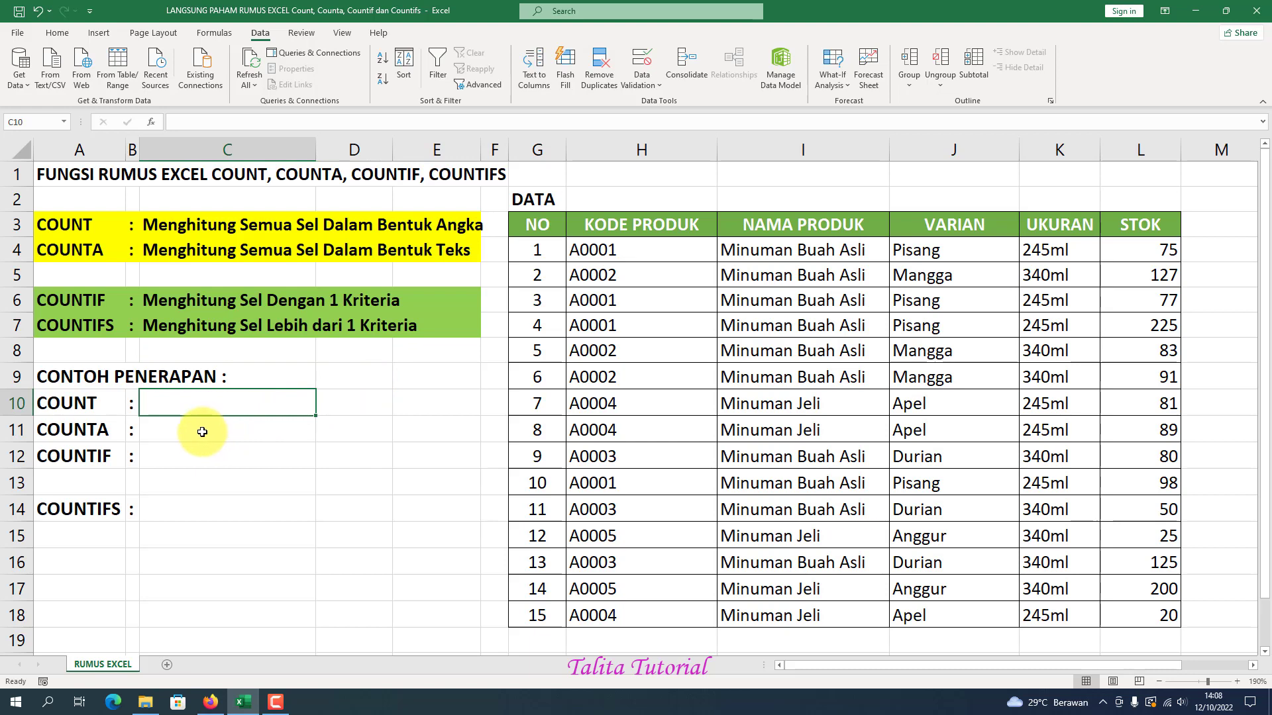
Step: Enter the formula =COUNT(L4:L18) in cell C10 to count the numeric STOK values
left_click(77, 407)
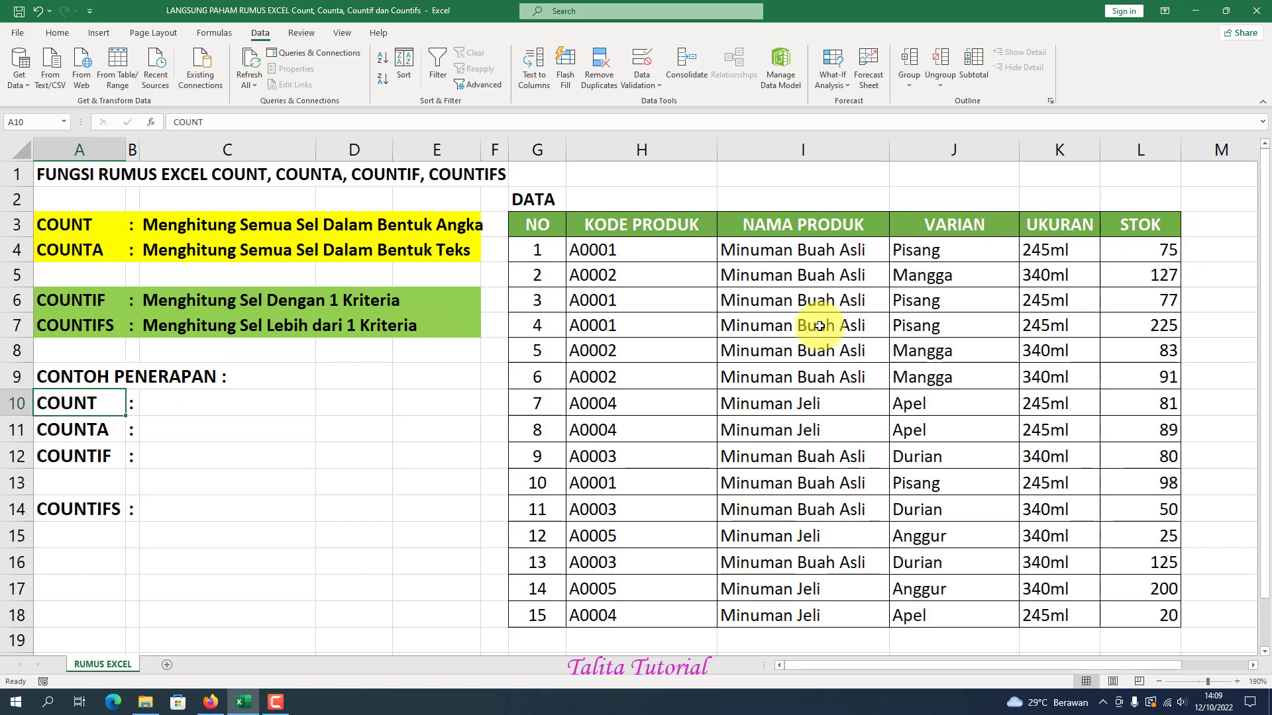
left_click(1138, 155)
left_click(1149, 273)
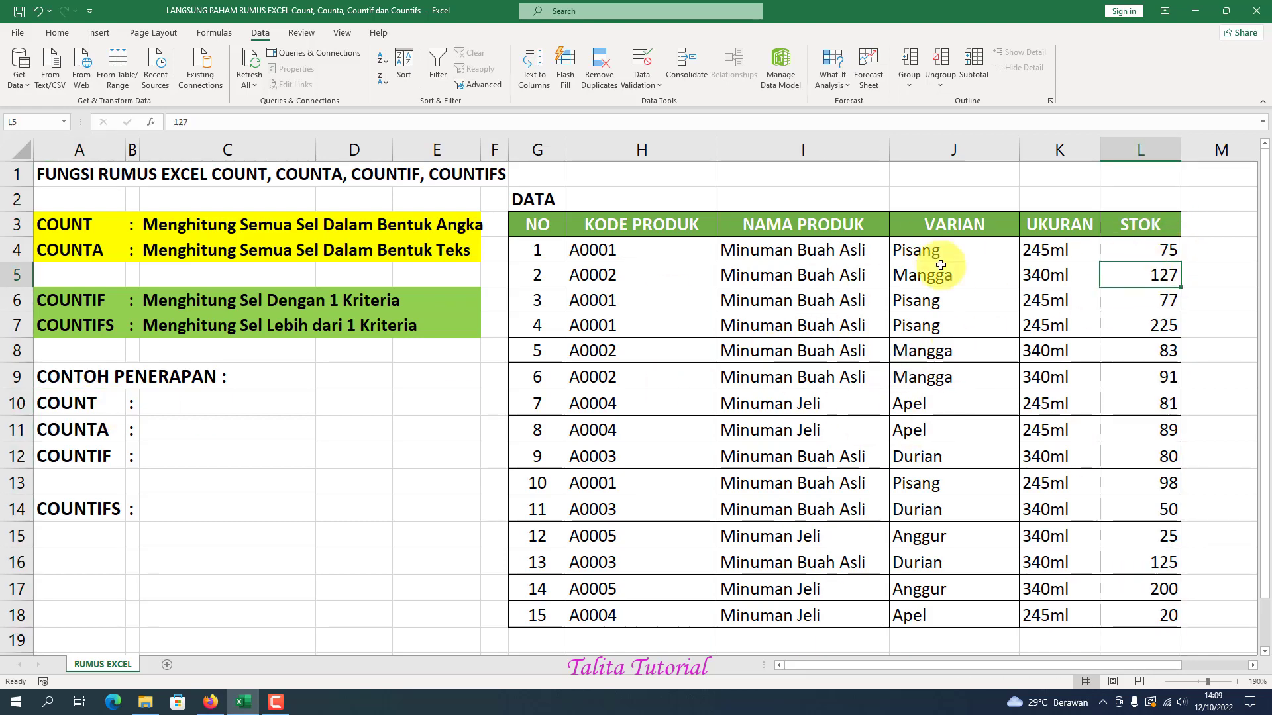
left_click(1144, 148)
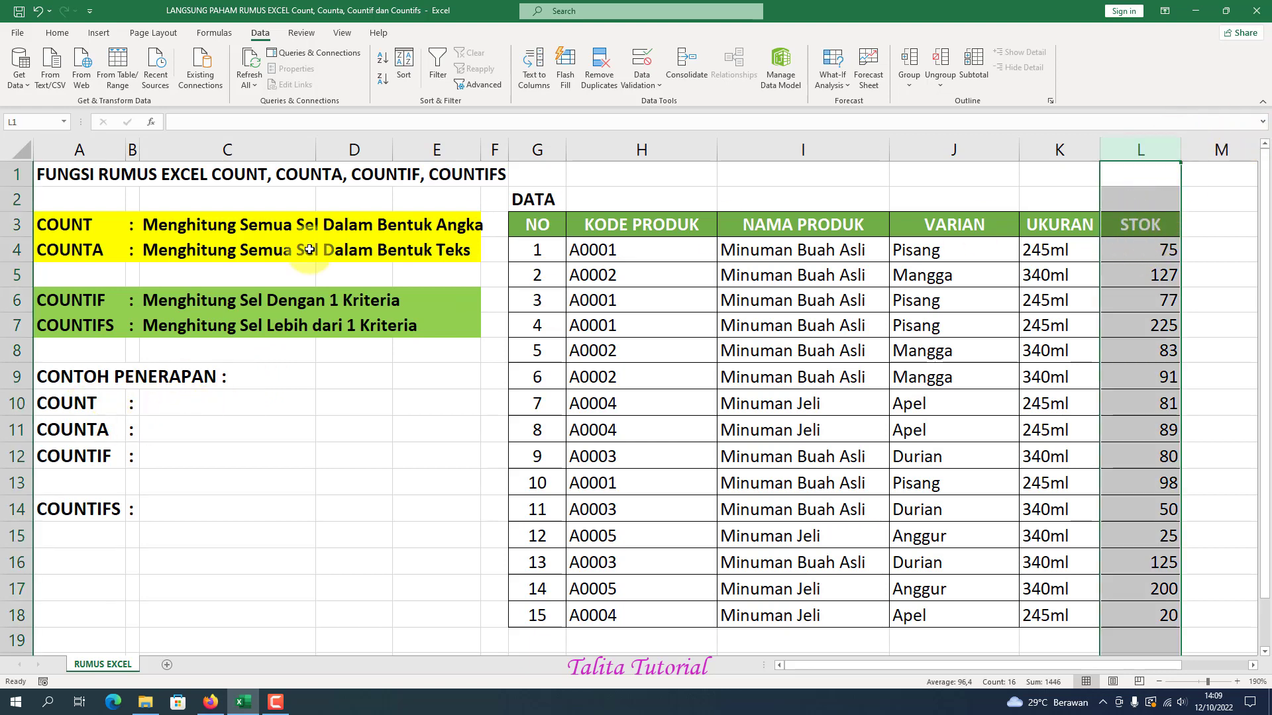
left_click(211, 407)
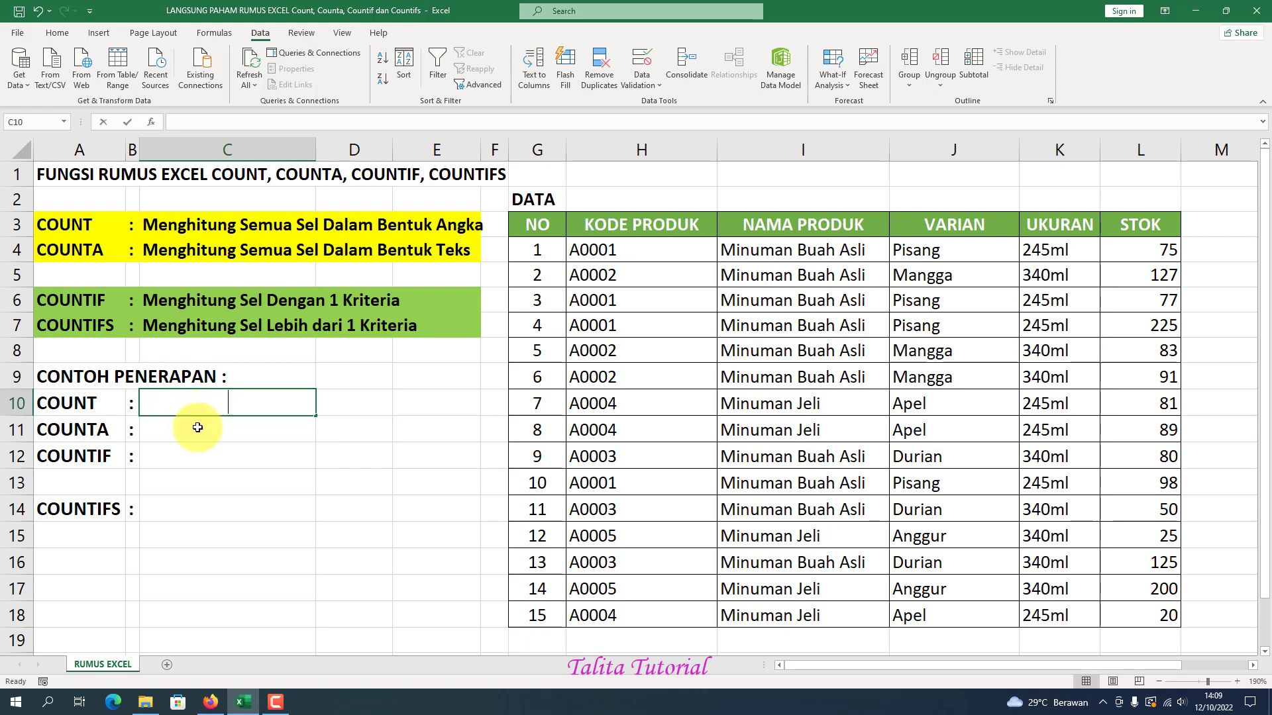
type("=c")
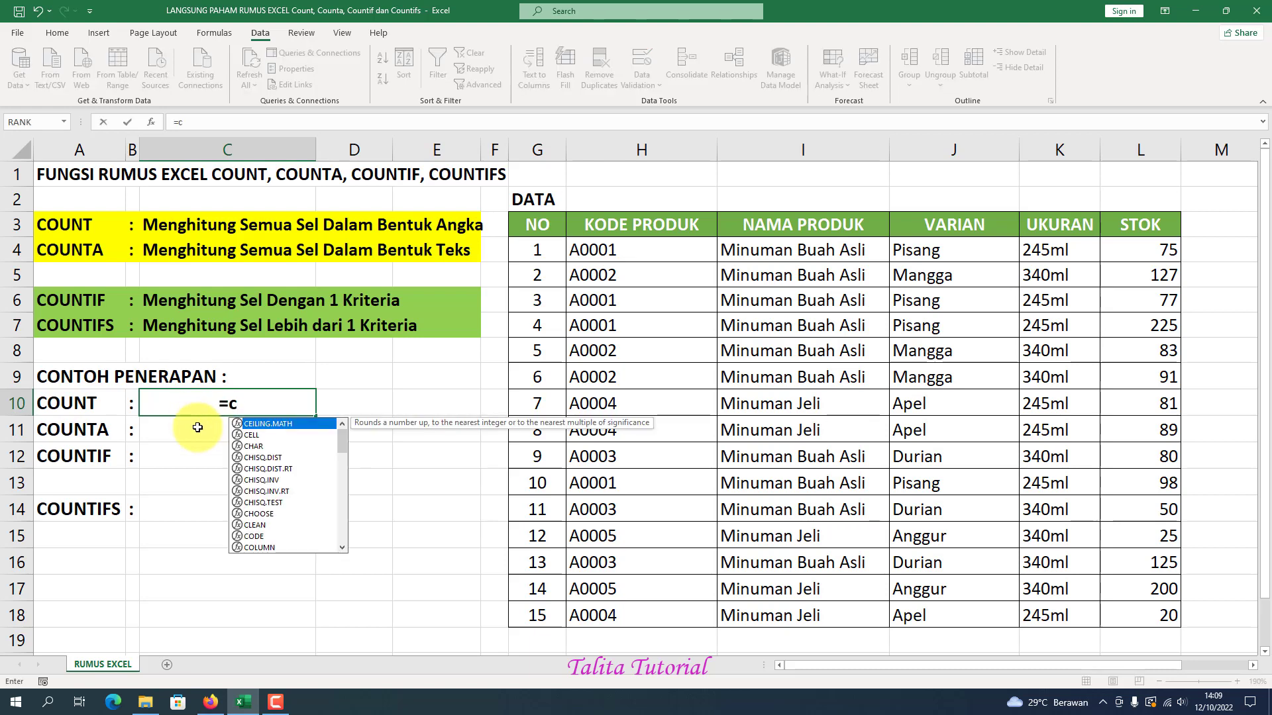
key("BackSpace")
type("COUNT")
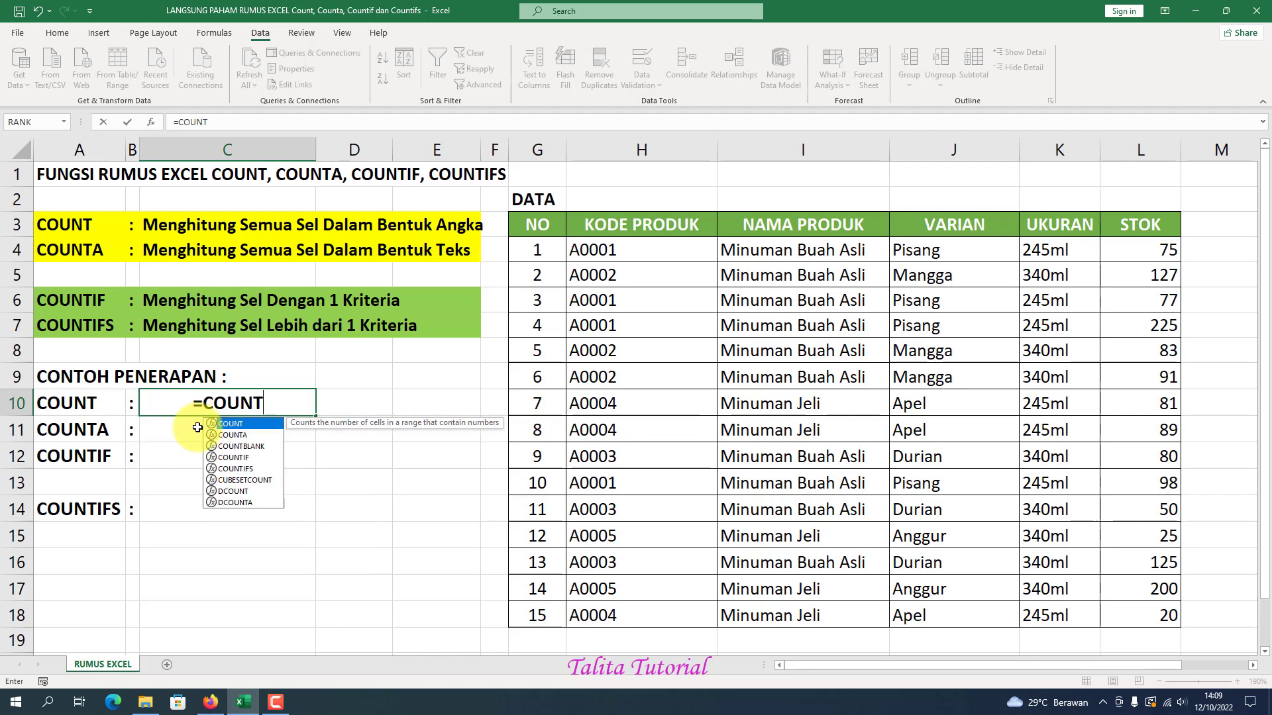
type("(")
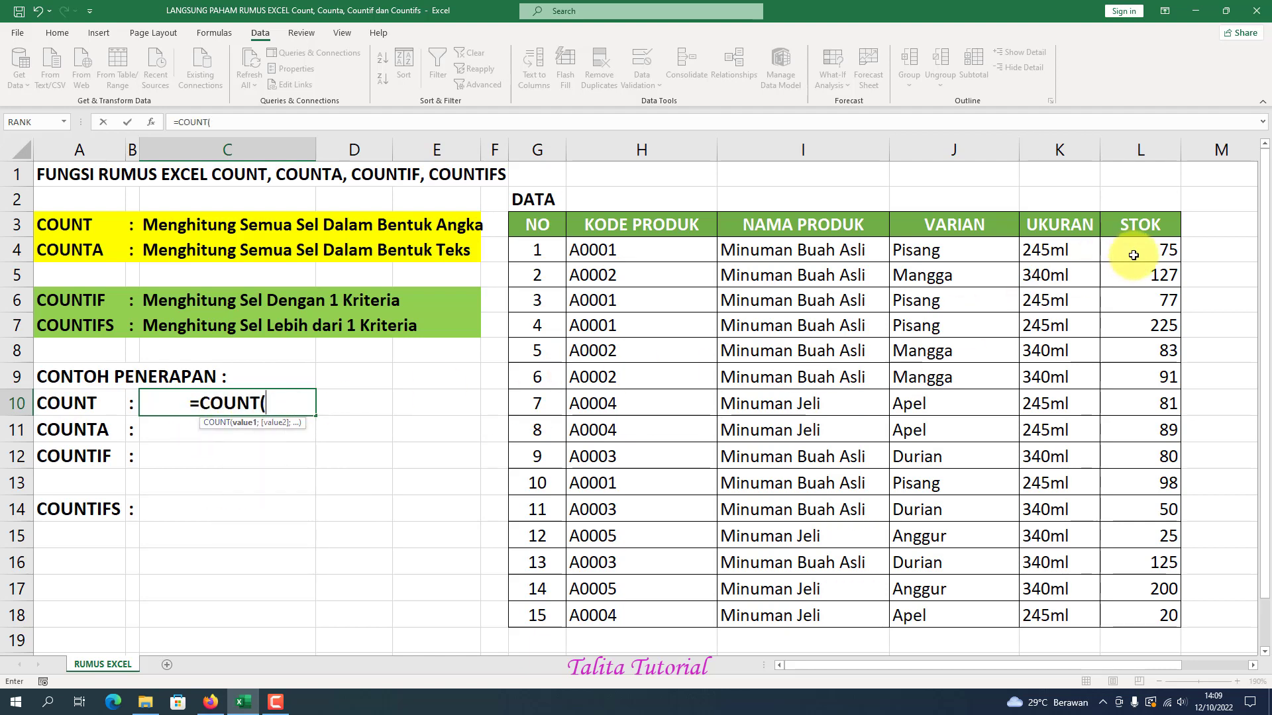
left_click_drag(1136, 249, 1156, 622)
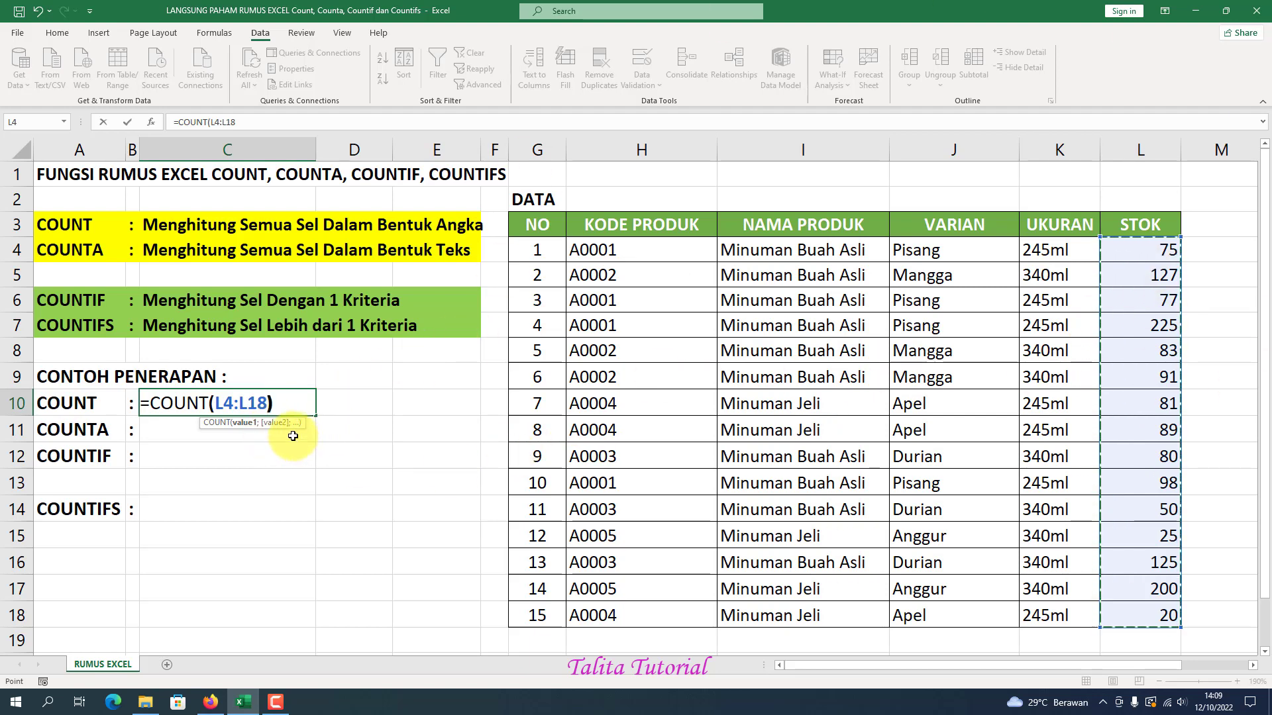
type(")")
key("Return")
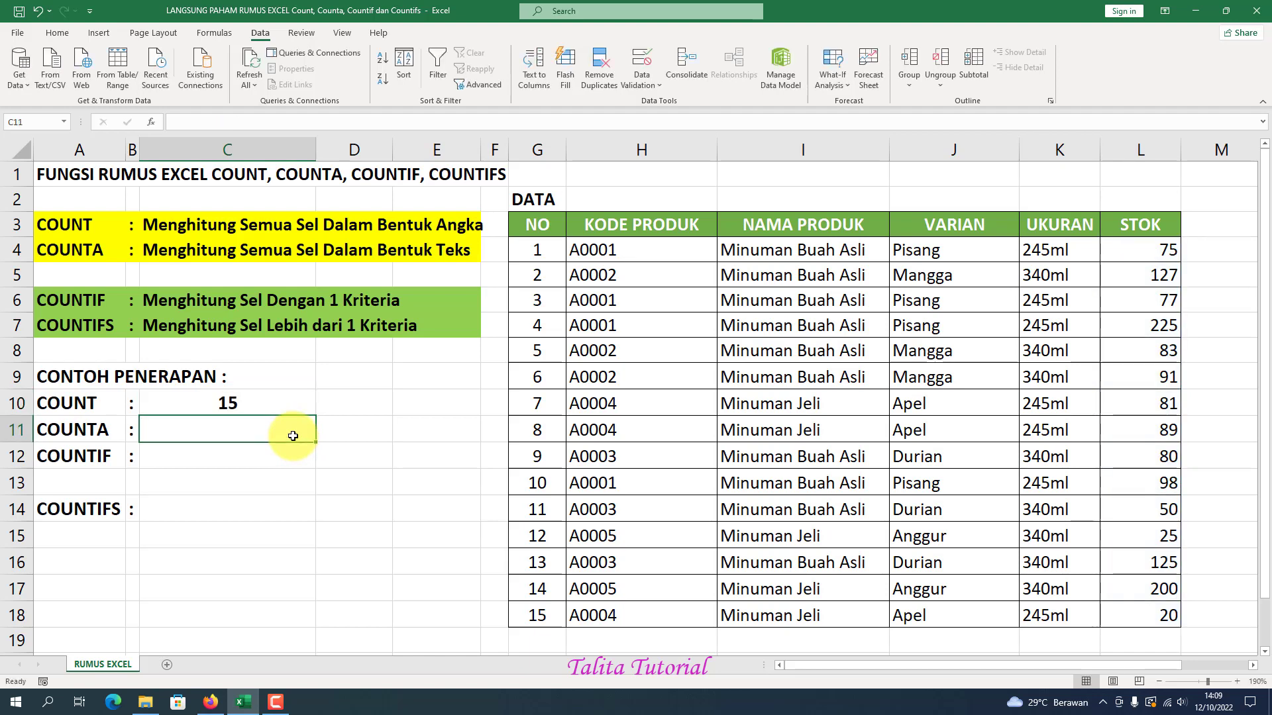
Step: Check the COUNT result in C10 against the STOK column and the row numbers in the NO column
left_click(246, 406)
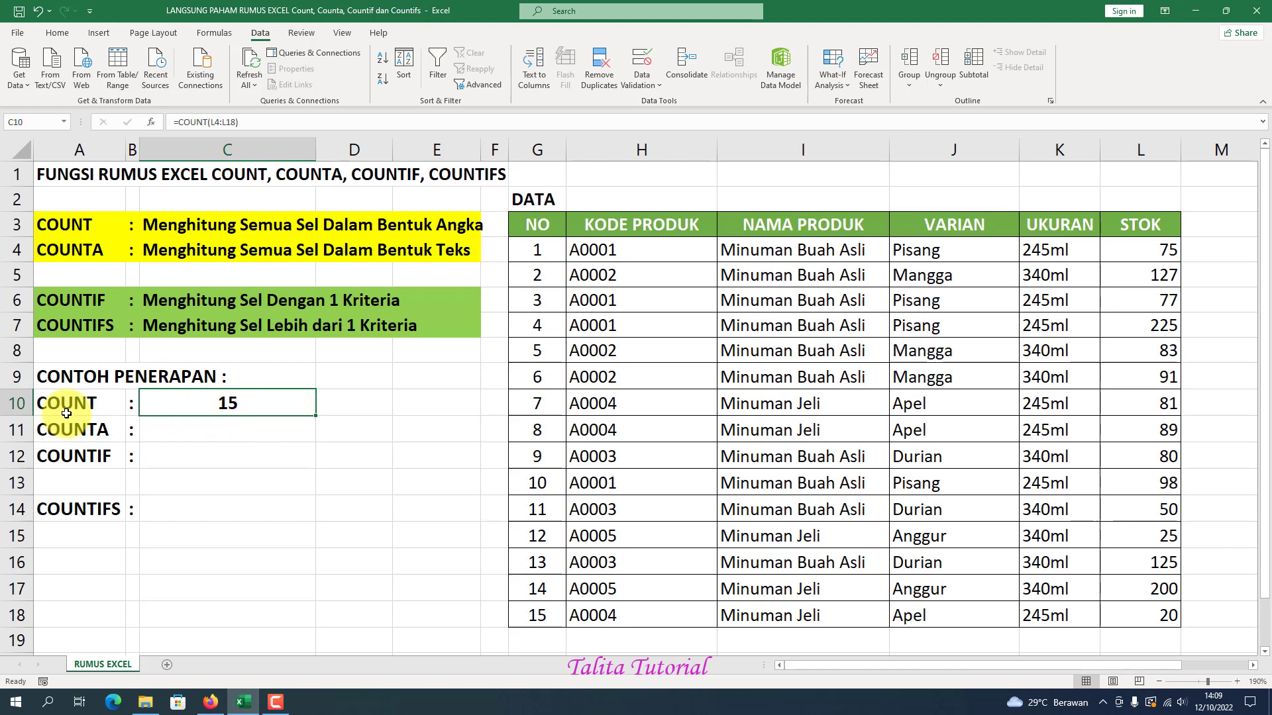
left_click(1146, 150)
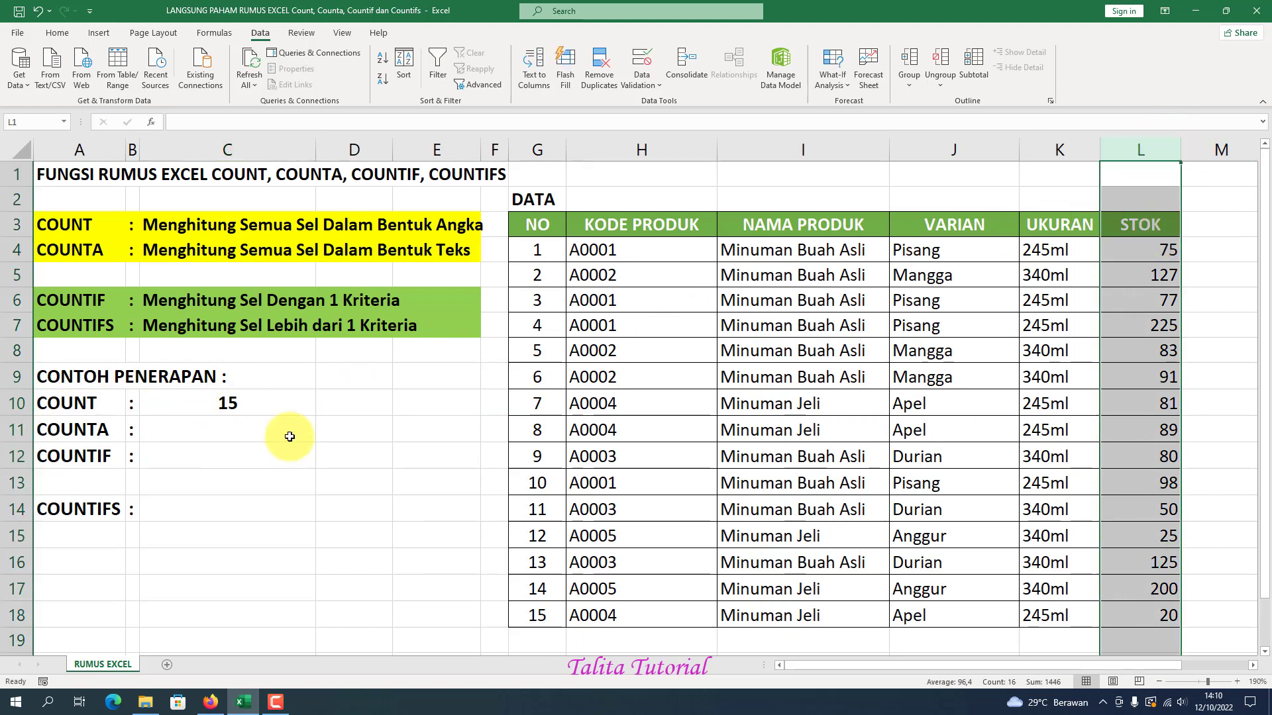
left_click(251, 403)
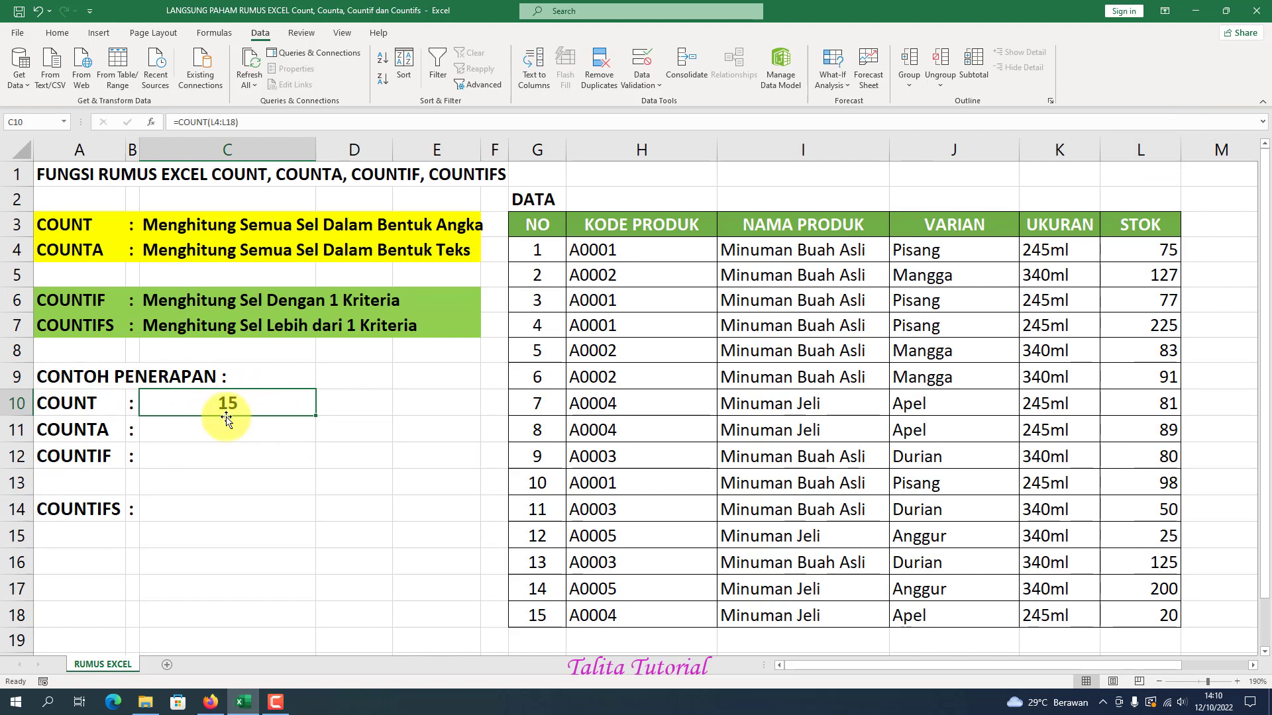
left_click_drag(522, 503, 533, 611)
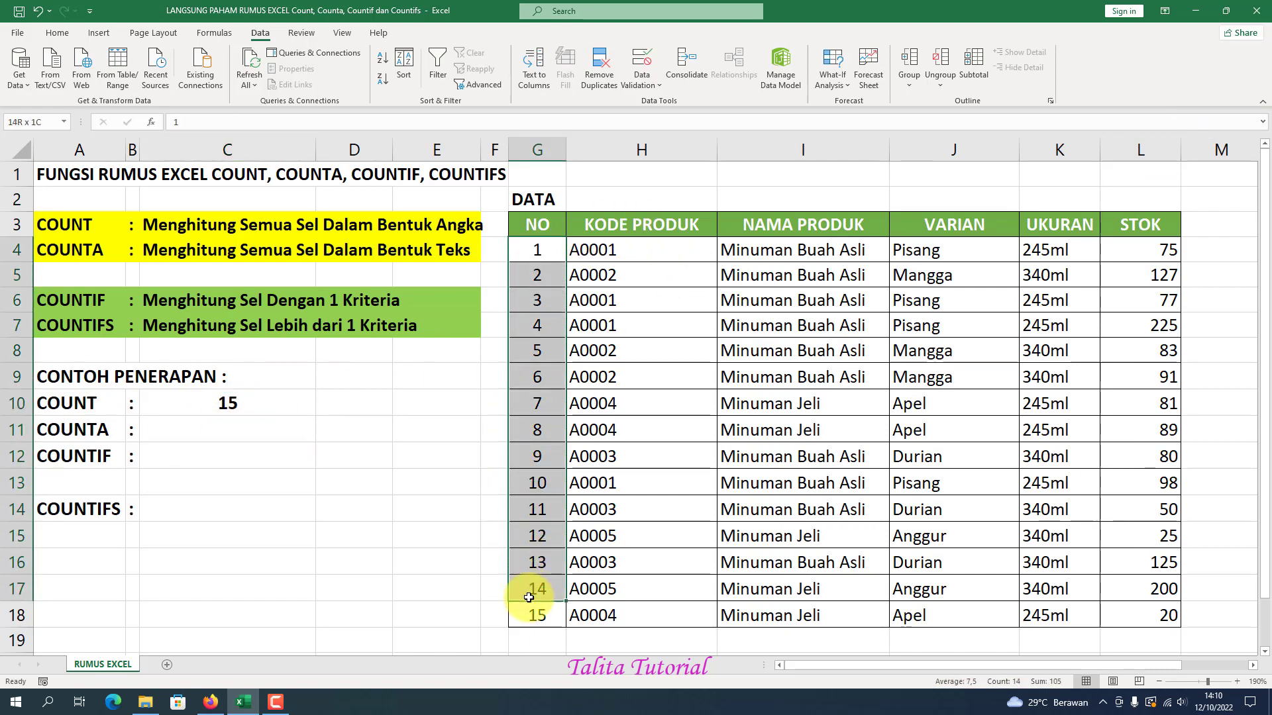
left_click(1145, 604)
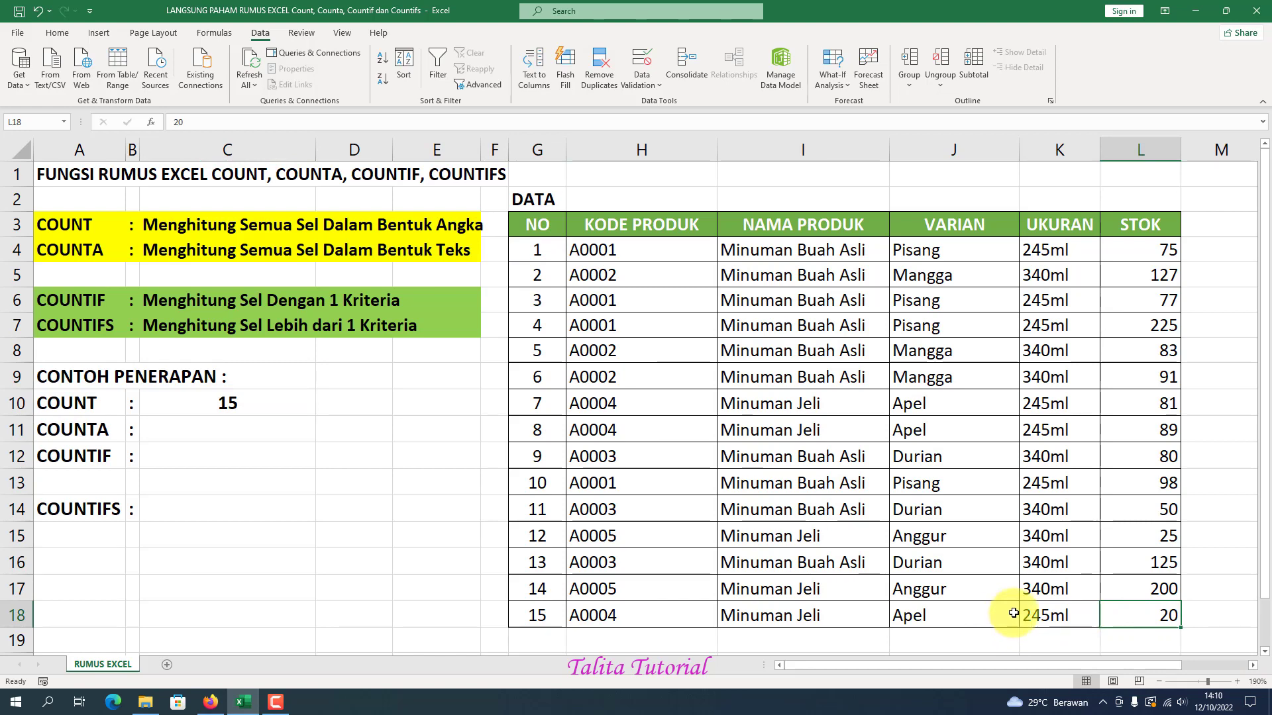
Step: Examine the COUNTA description and the table's text columns KODE PRODUK, NAMA PRODUK, VARIAN and UKURAN
left_click(237, 254)
left_click(71, 429)
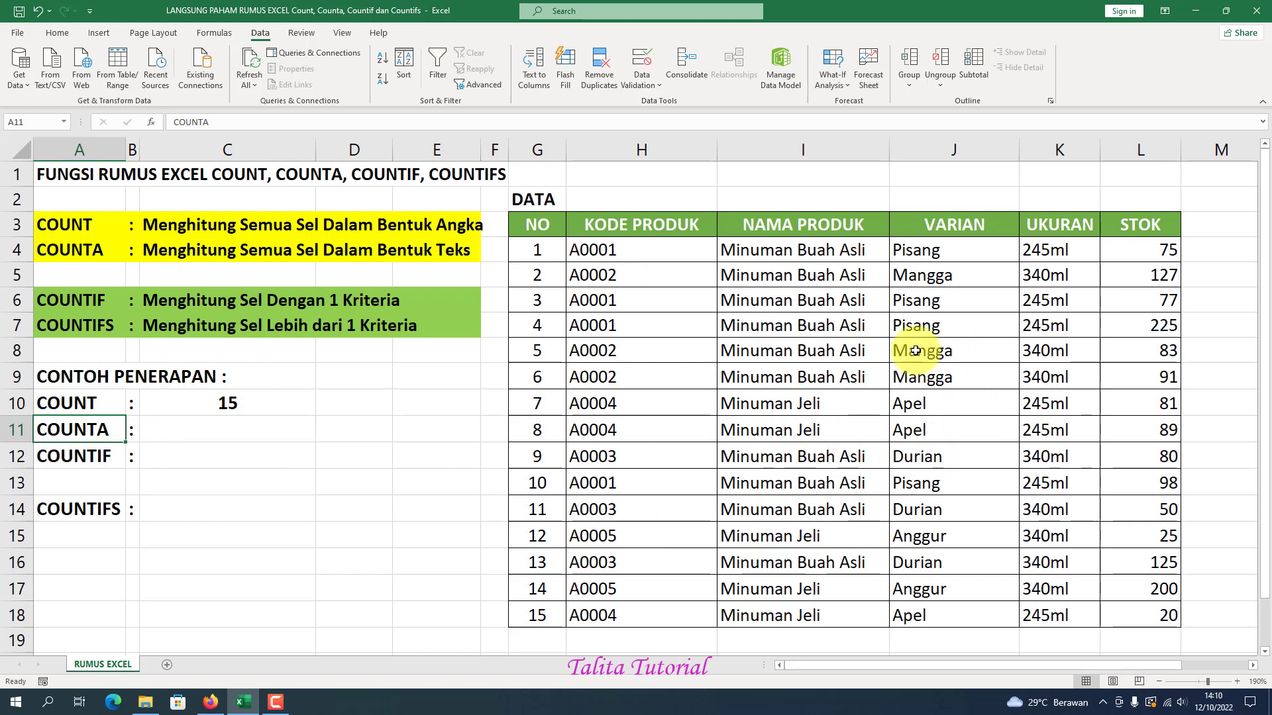
left_click(602, 229)
left_click(803, 228)
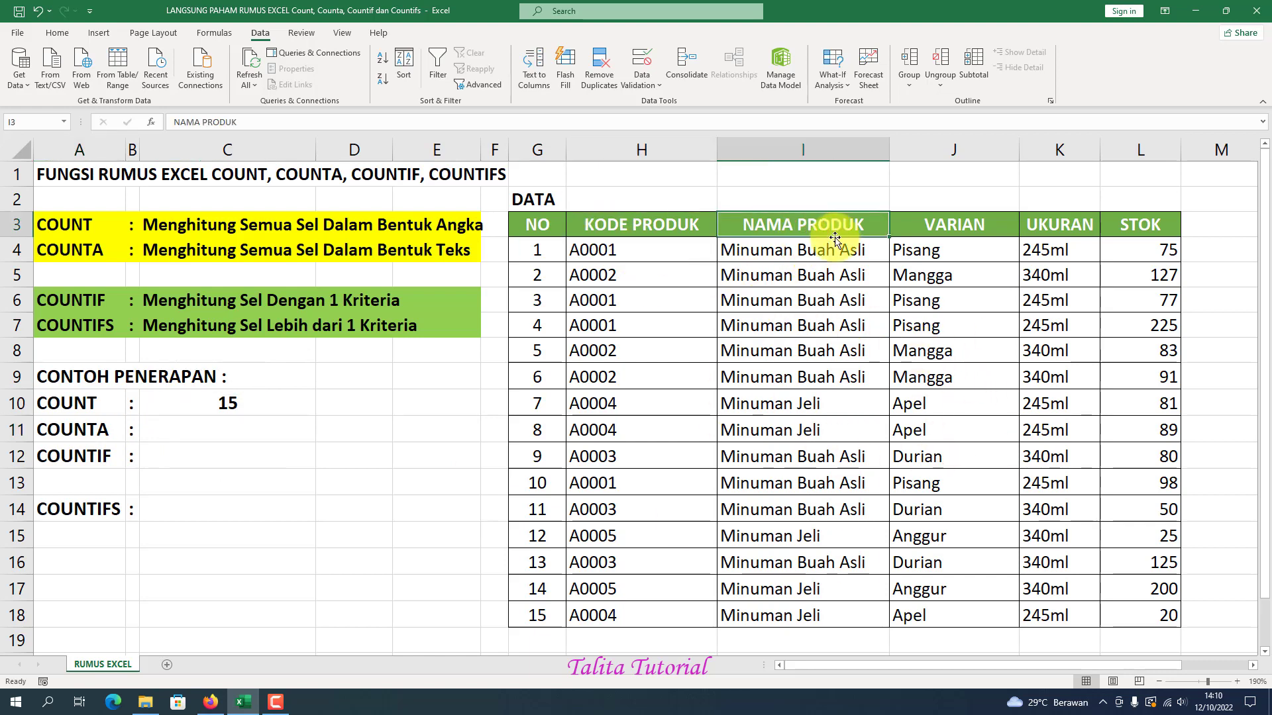
left_click(967, 228)
left_click(1049, 231)
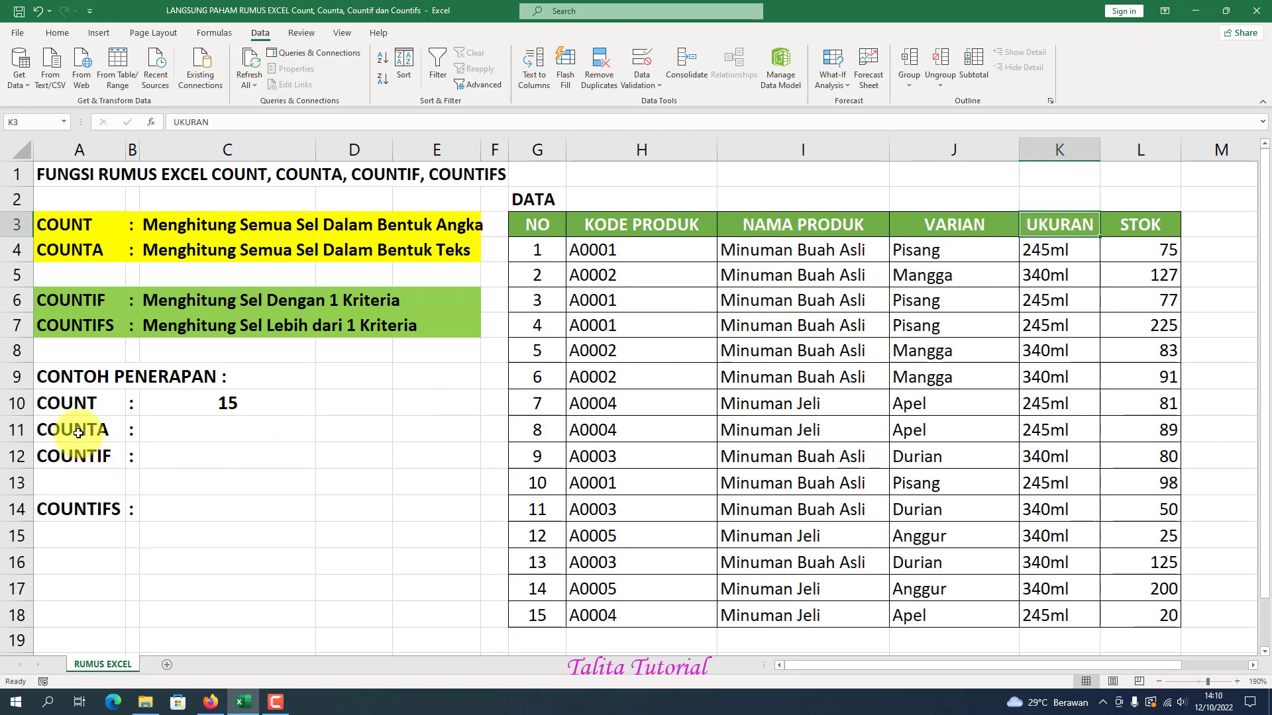
Step: Enter the formula =COUNTA(I4:I18) in cell C11 to count the NAMA PRODUK text entries
left_click(802, 150)
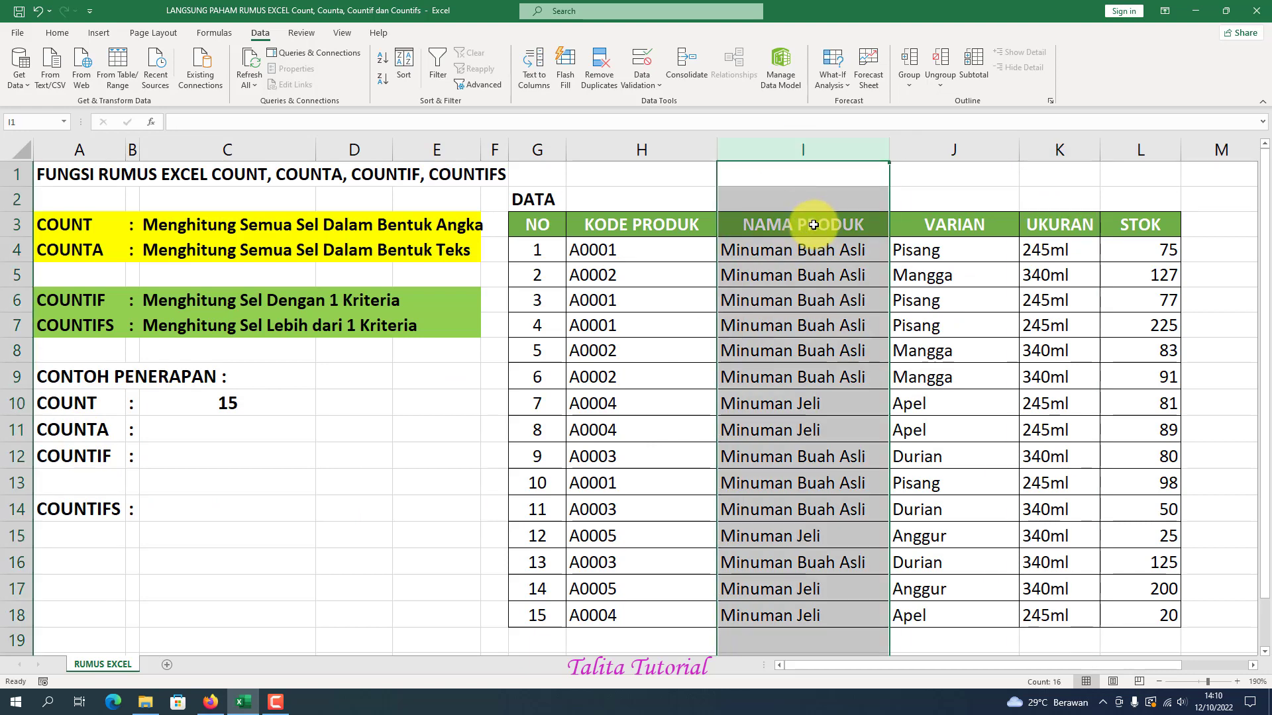
left_click(238, 427)
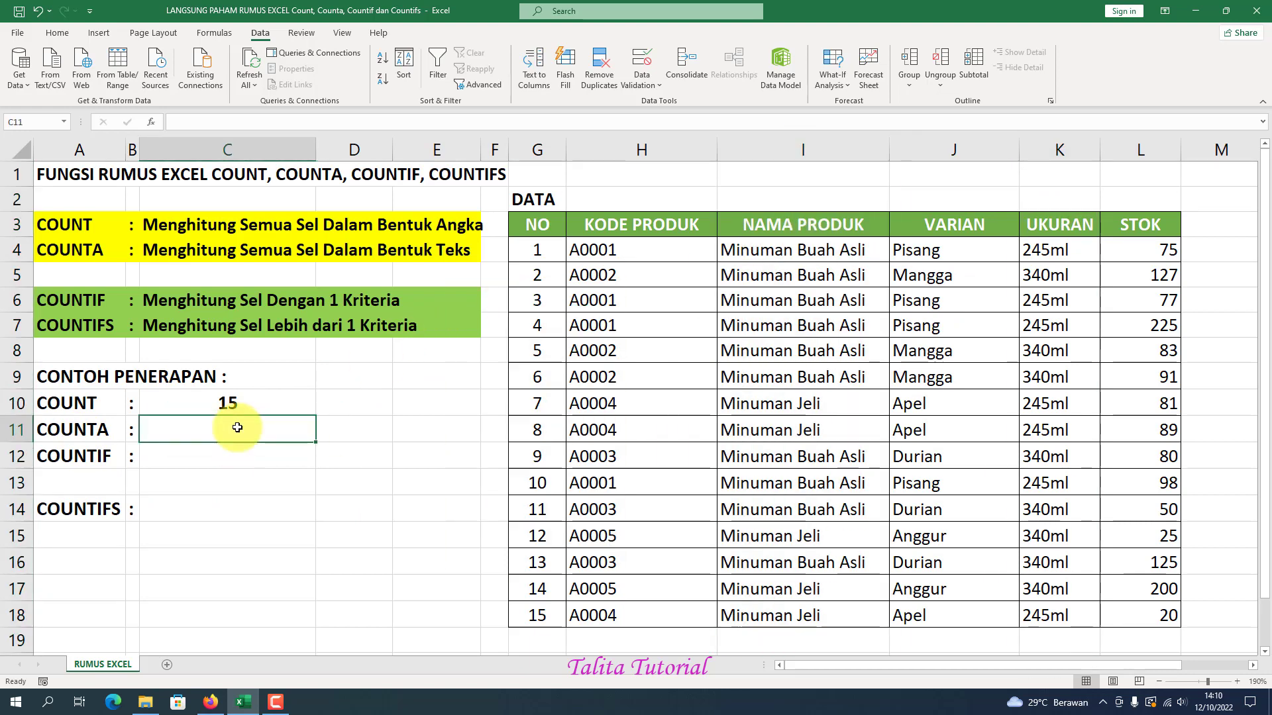
type("=C")
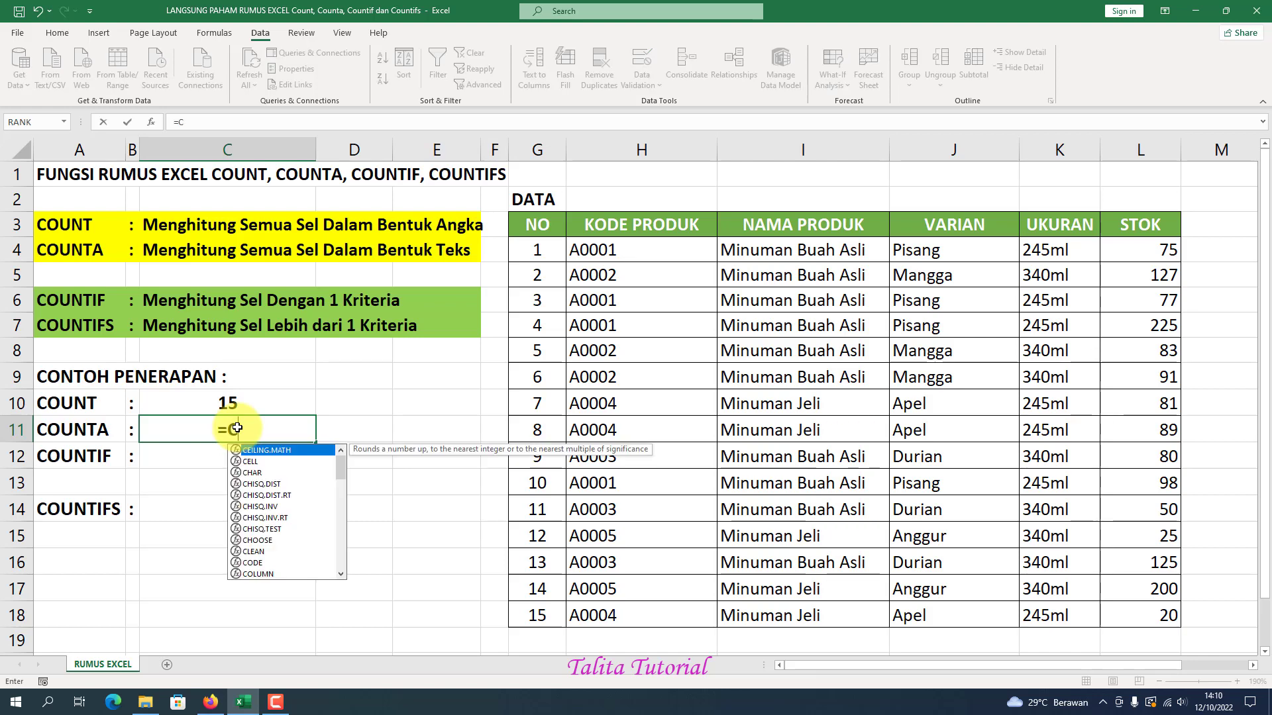
type("OUNTA")
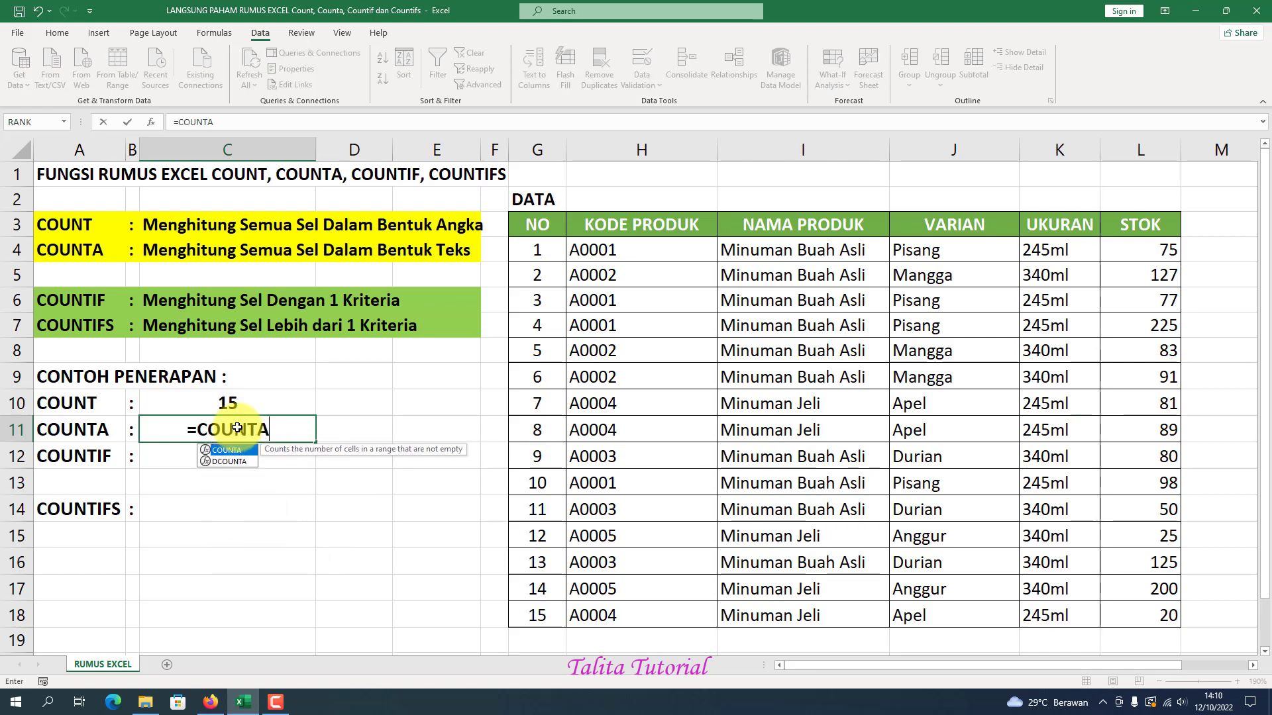
type("(")
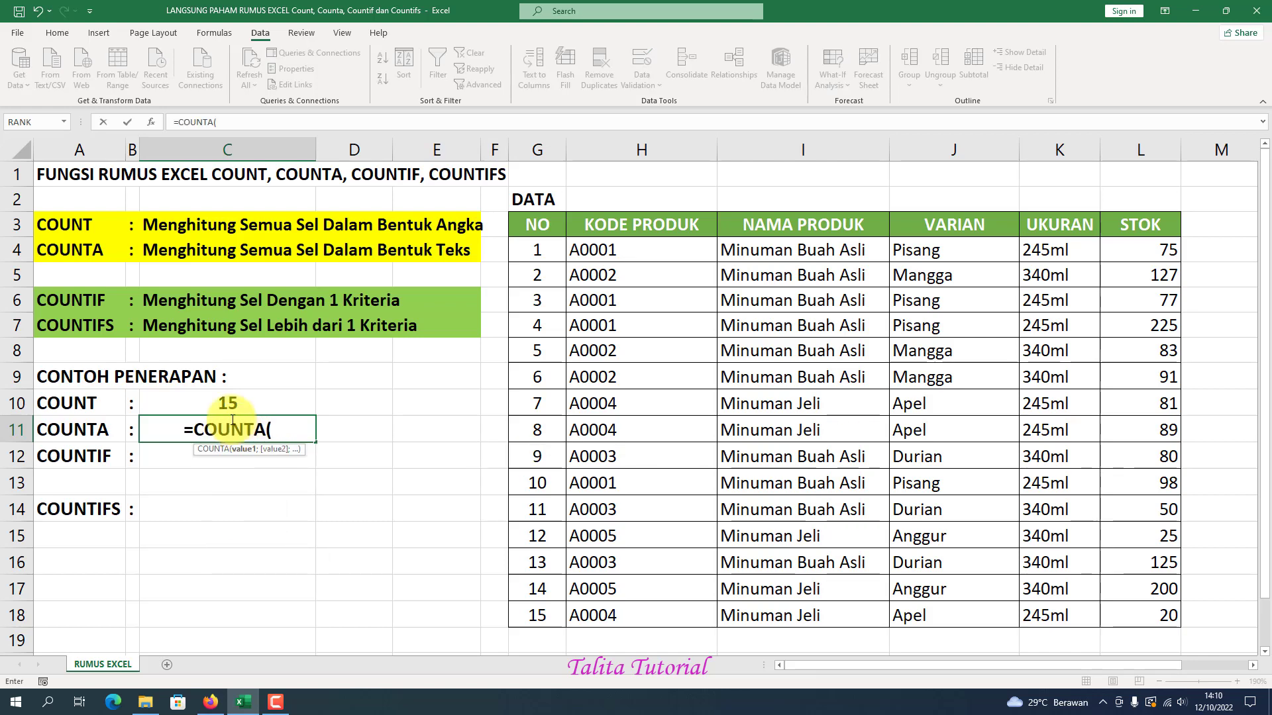
left_click_drag(815, 250, 843, 605)
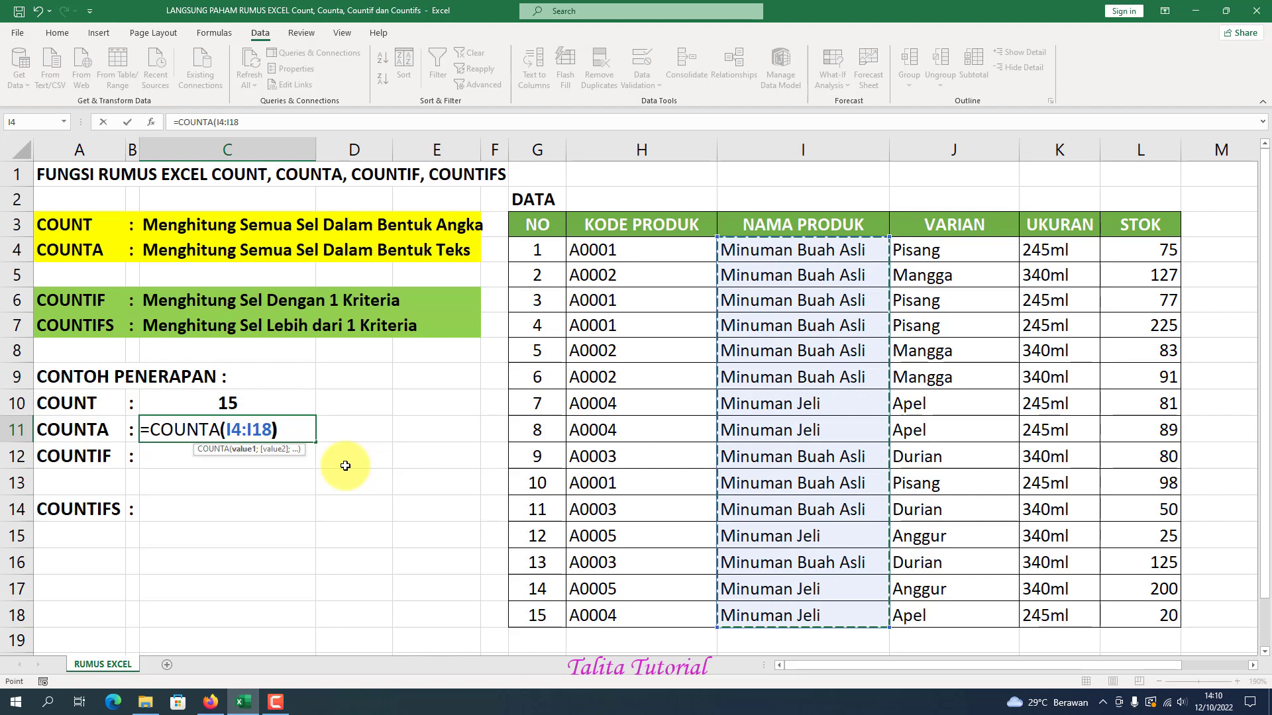
type(")")
key("Return")
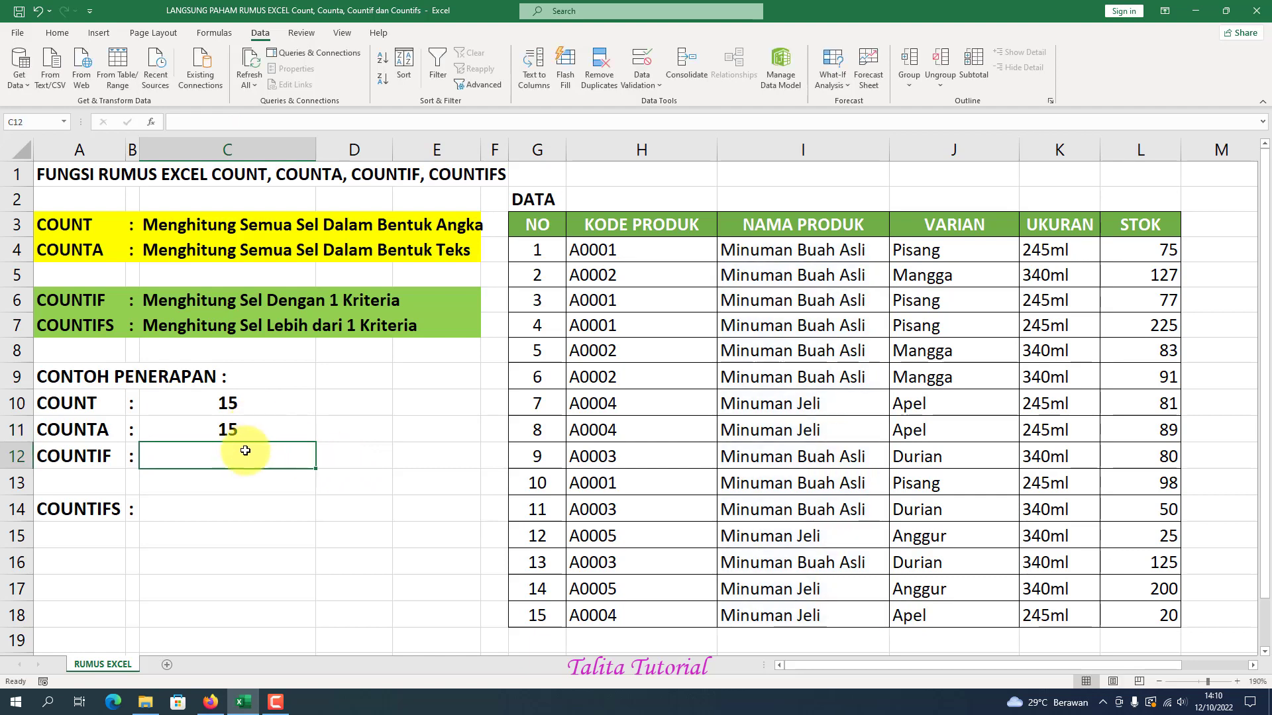
Step: Check the COUNTA result in C11 against the row numbers in the NO column
left_click(250, 429)
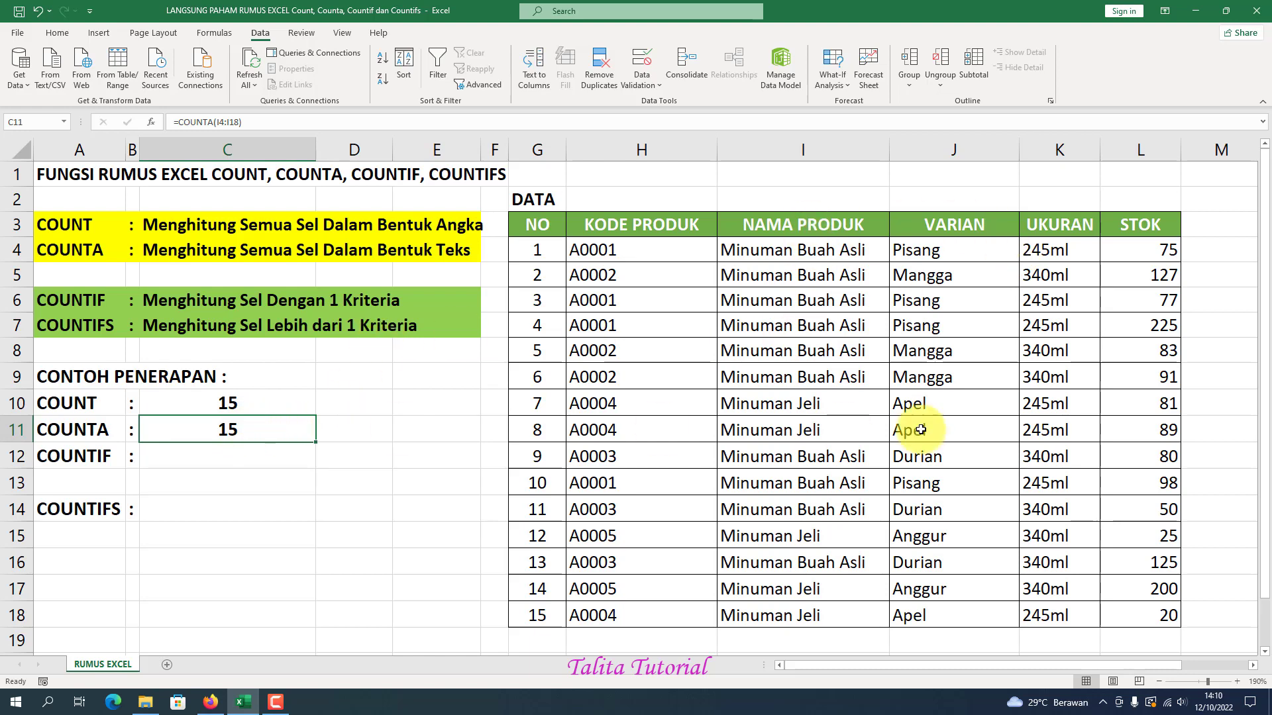
left_click_drag(530, 250, 540, 626)
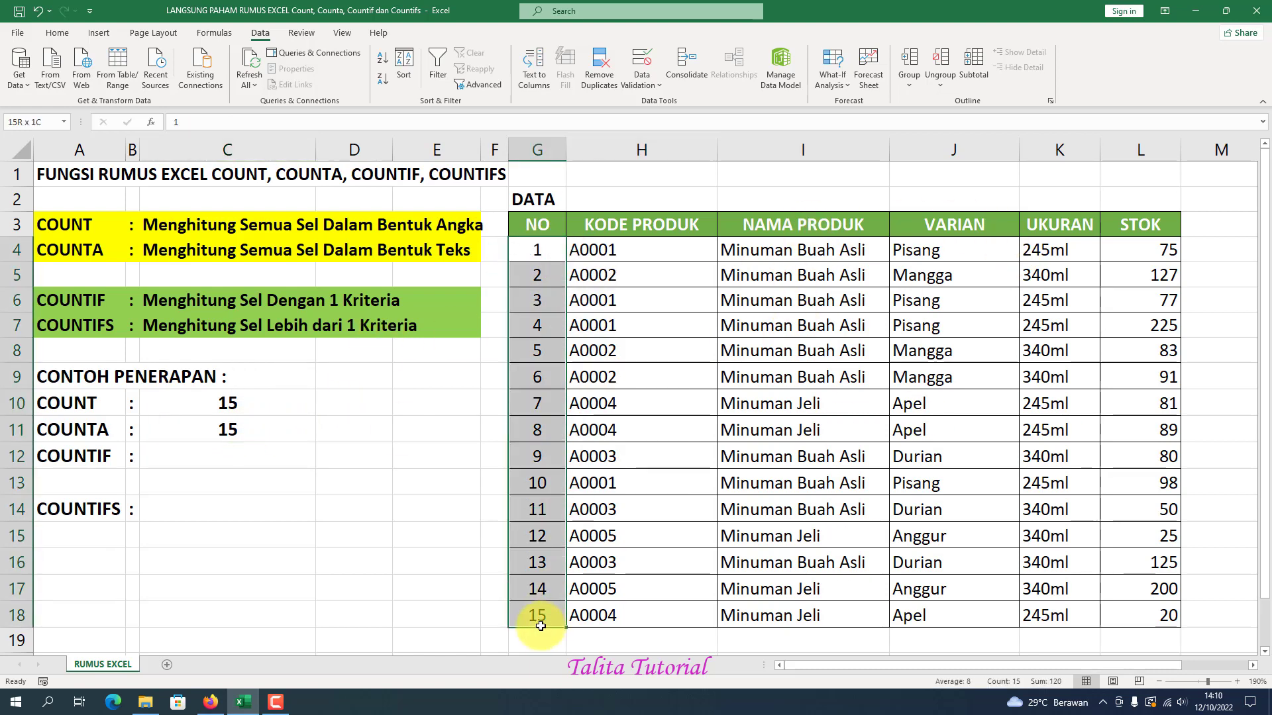
left_click(328, 554)
left_click(190, 473)
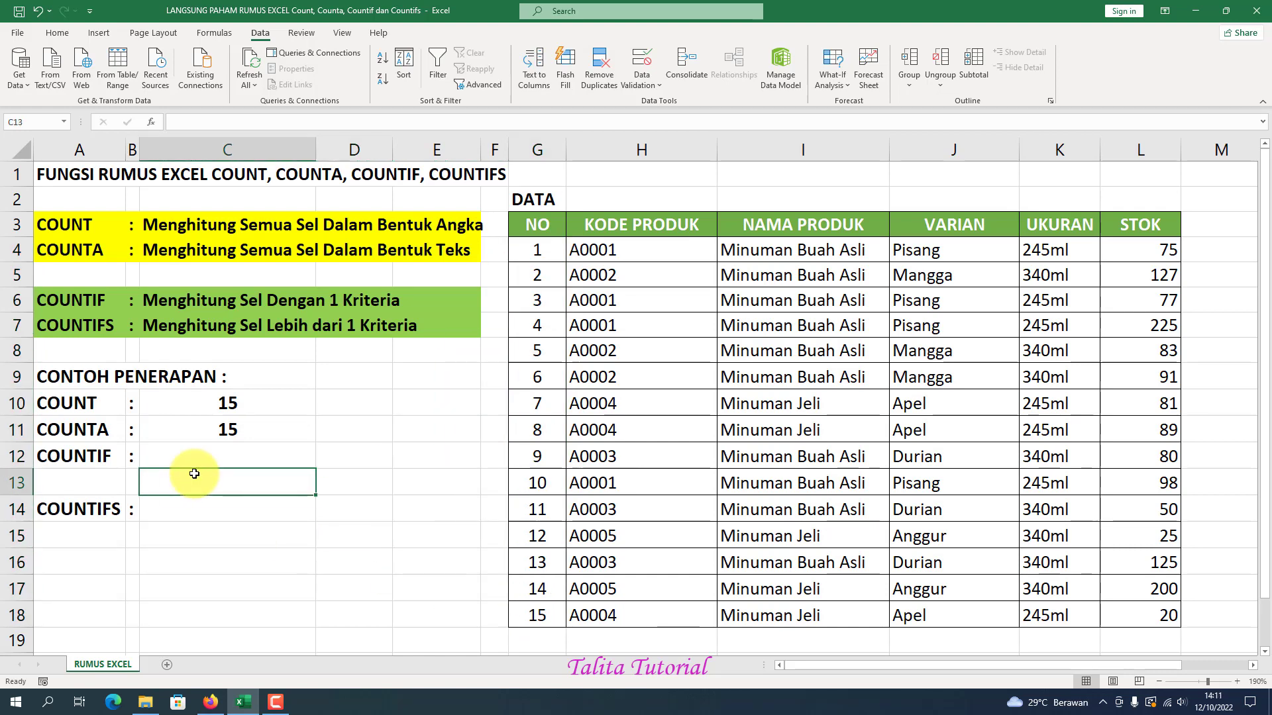
Step: Examine the COUNTIF example label and the Minuman Buah Asli and Minuman Jeli entries in the NAMA PRODUK column
left_click(83, 458)
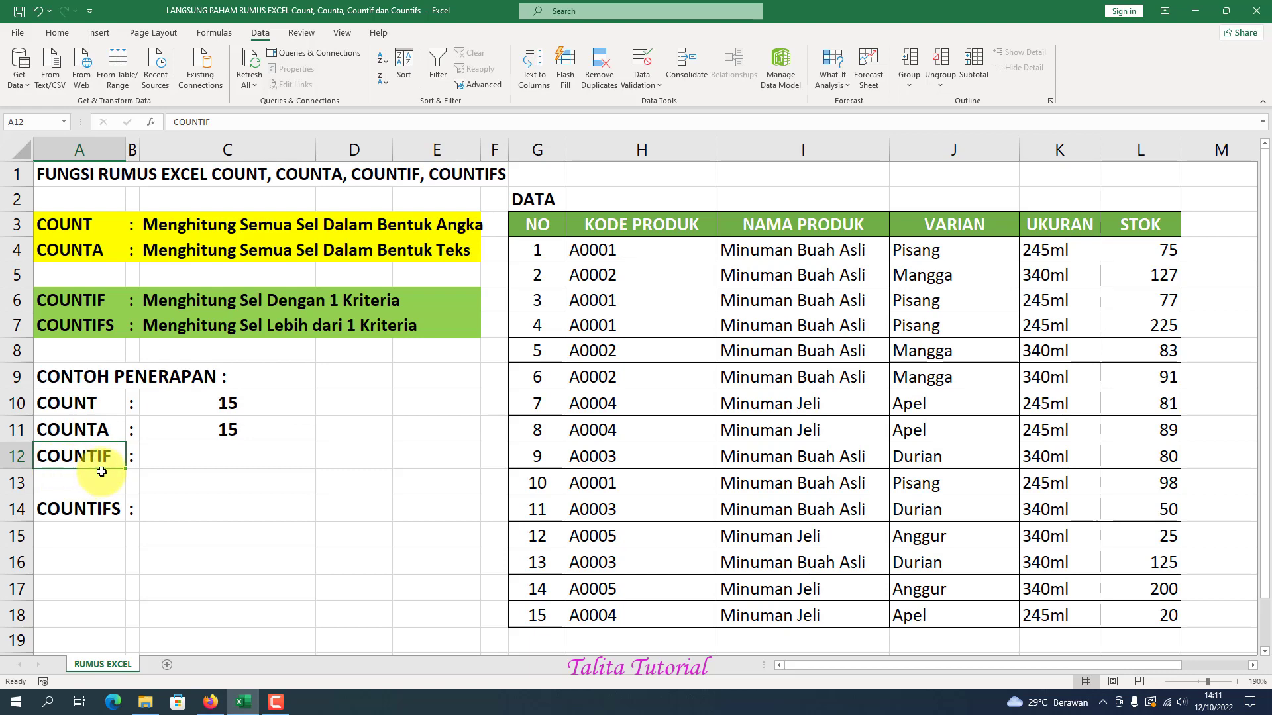
left_click(161, 453)
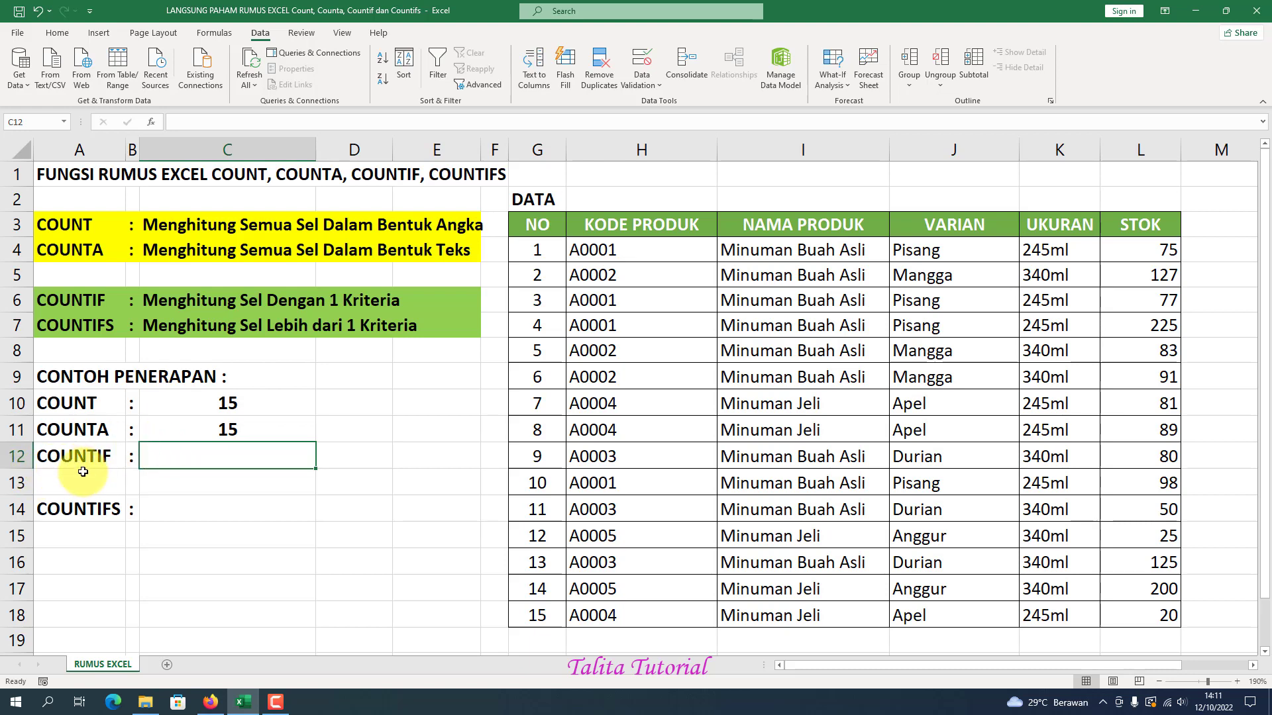
left_click(830, 149)
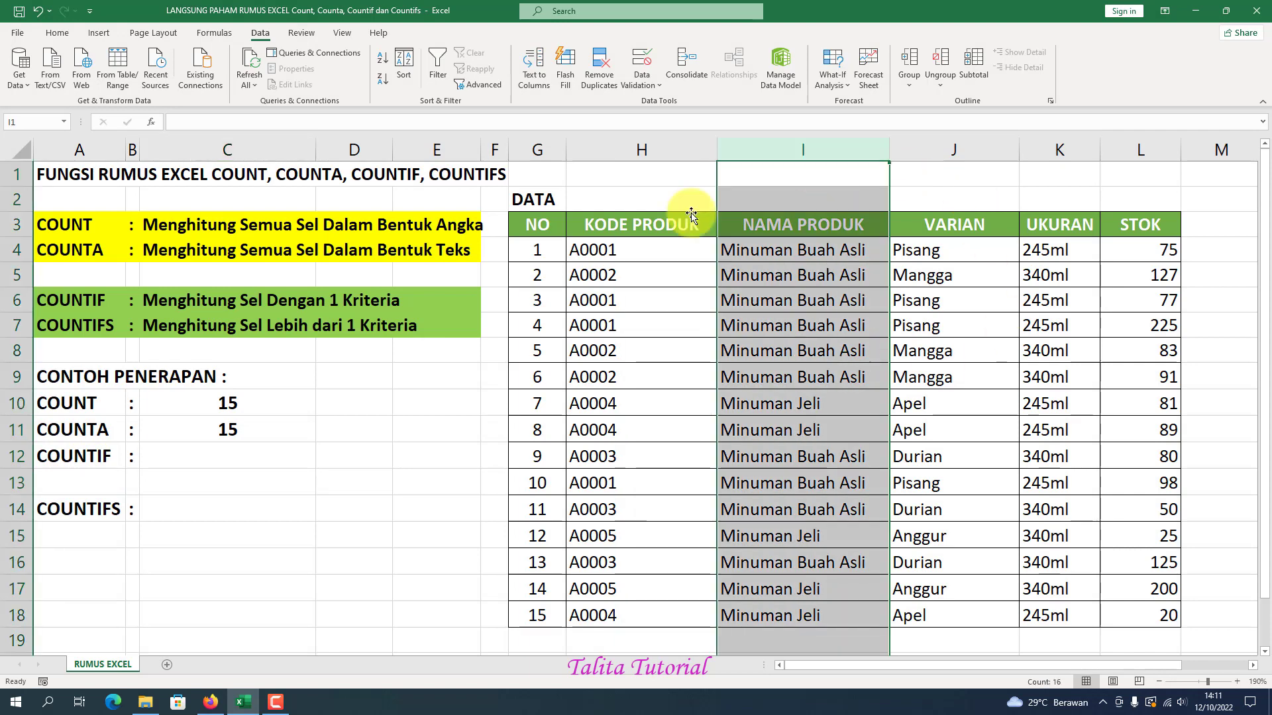
left_click(802, 322)
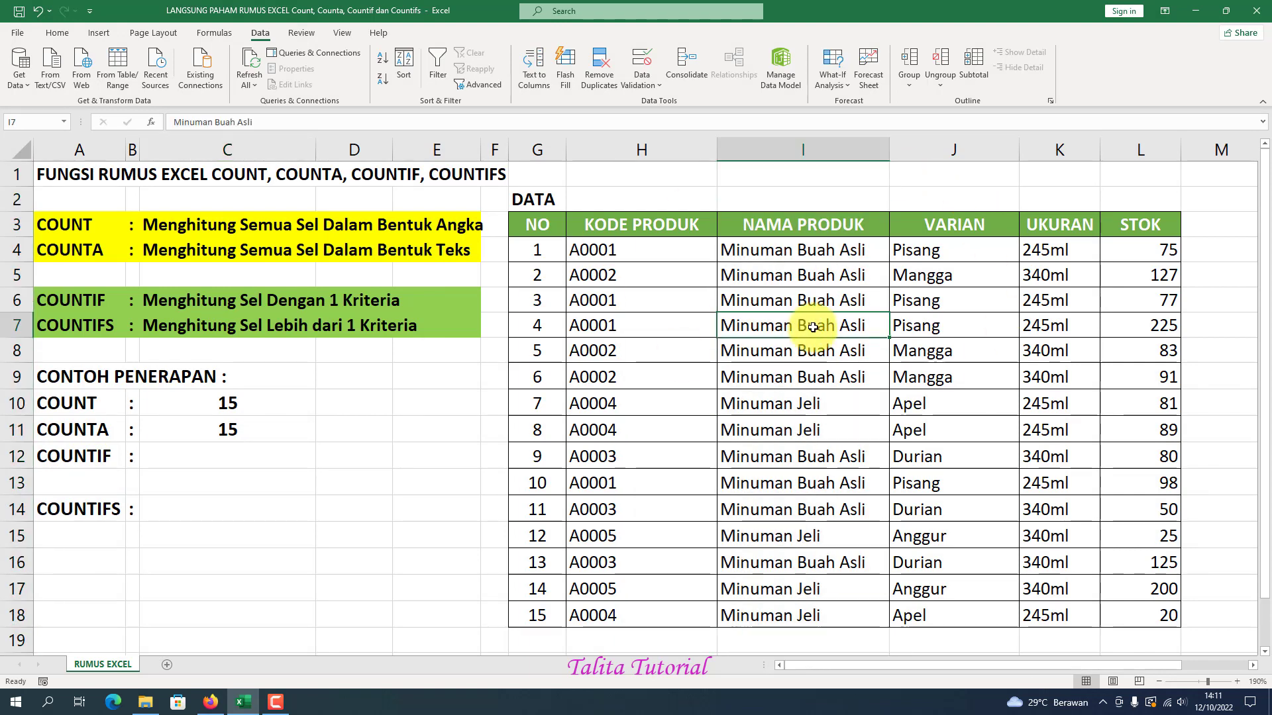
left_click(797, 254)
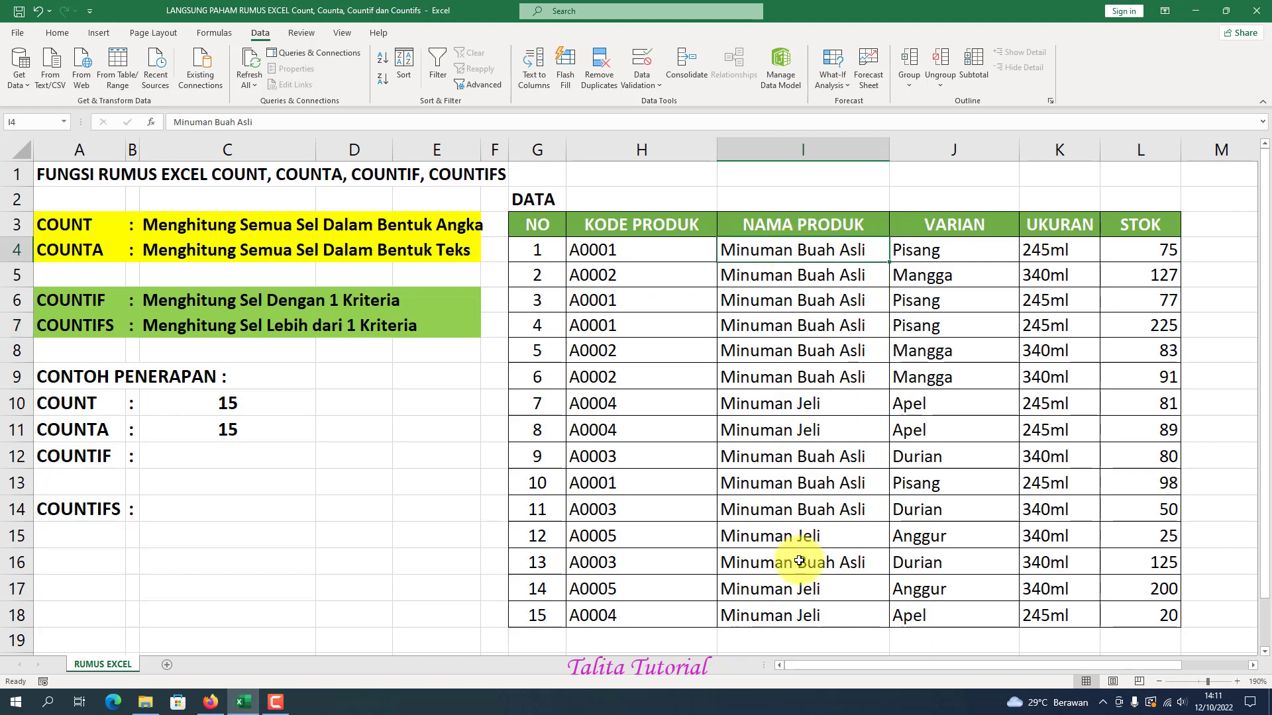
left_click(805, 409)
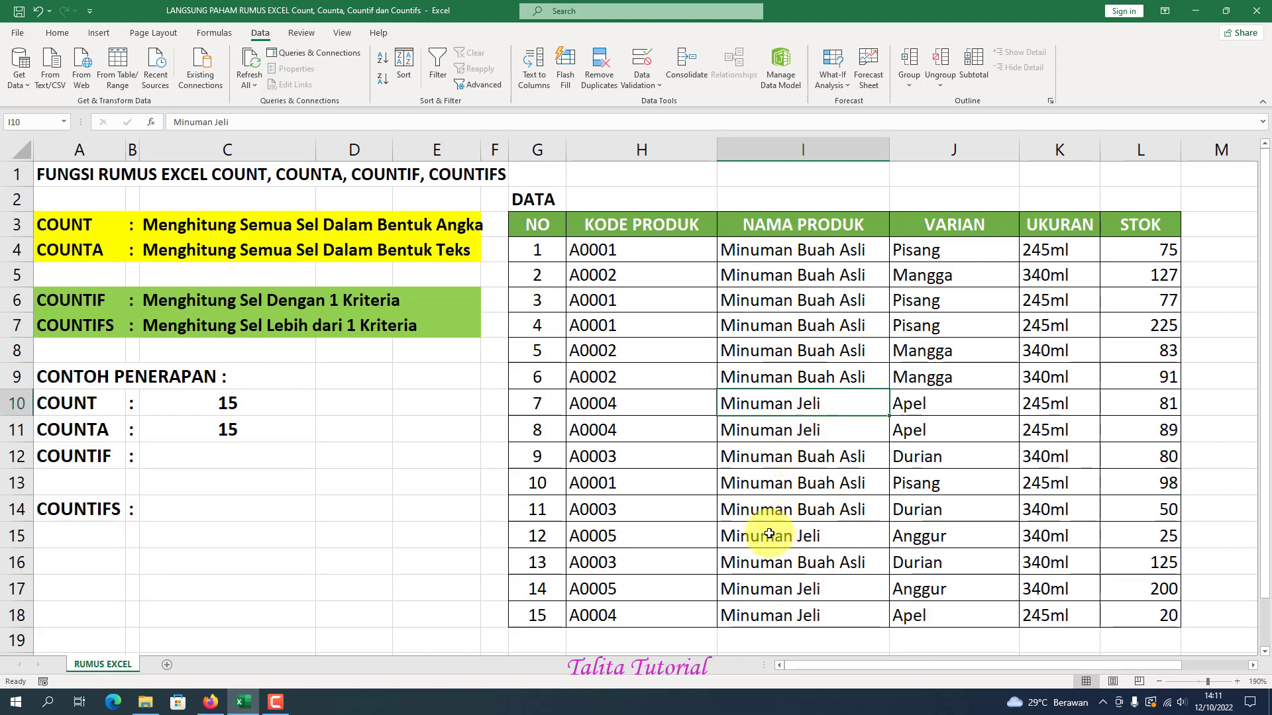
Step: Enter the formula =COUNTIF(I4:I18;"Minuman Buah Asli") in cell C12 to count that product name
left_click(264, 454)
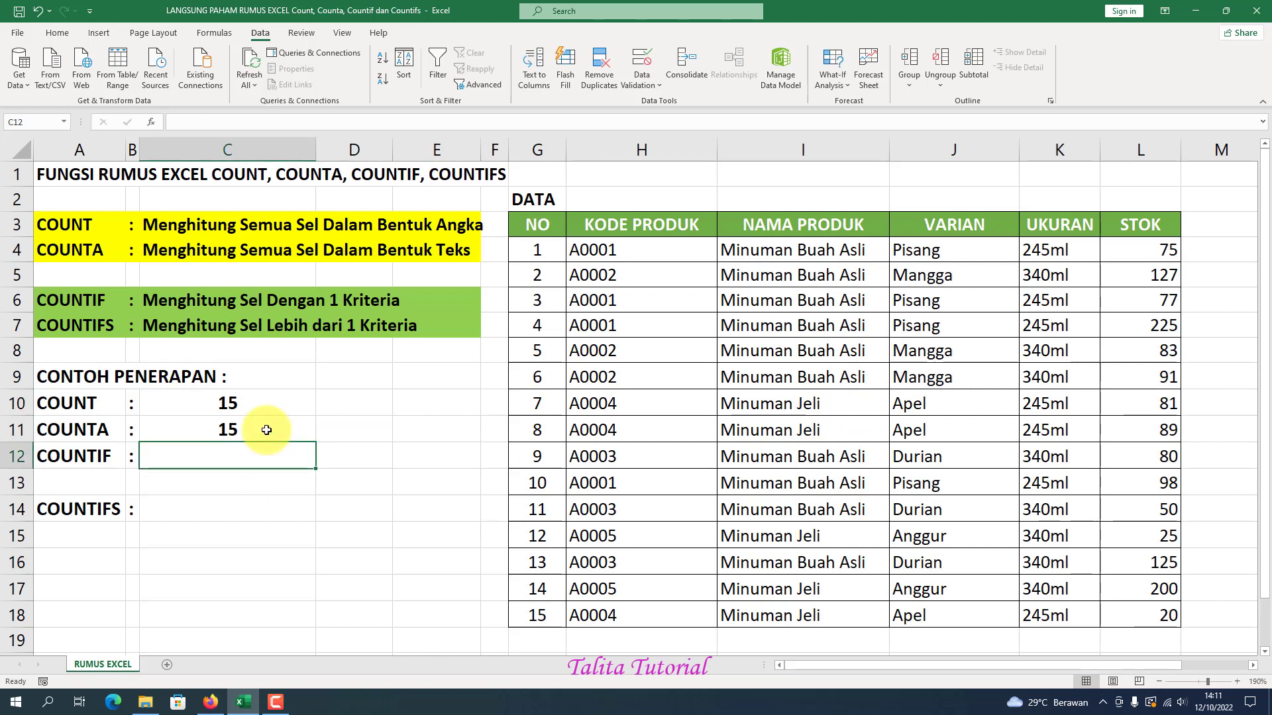
type("=")
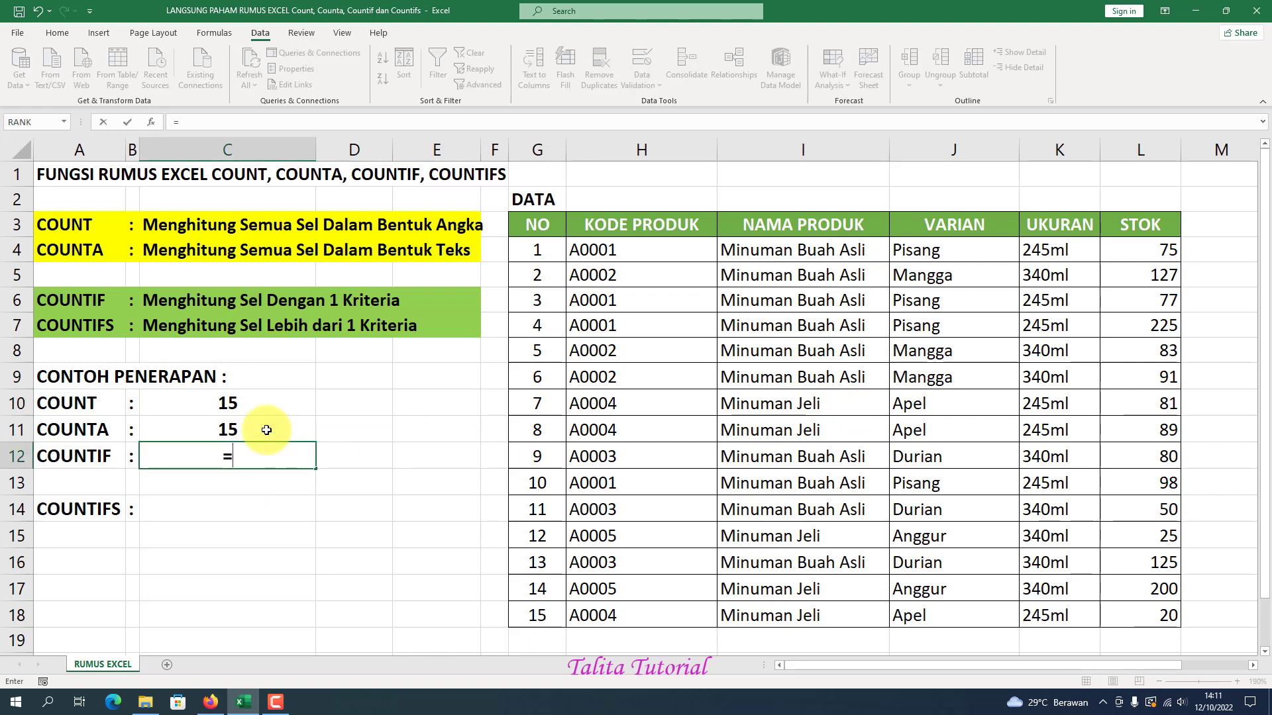
type("COUNT")
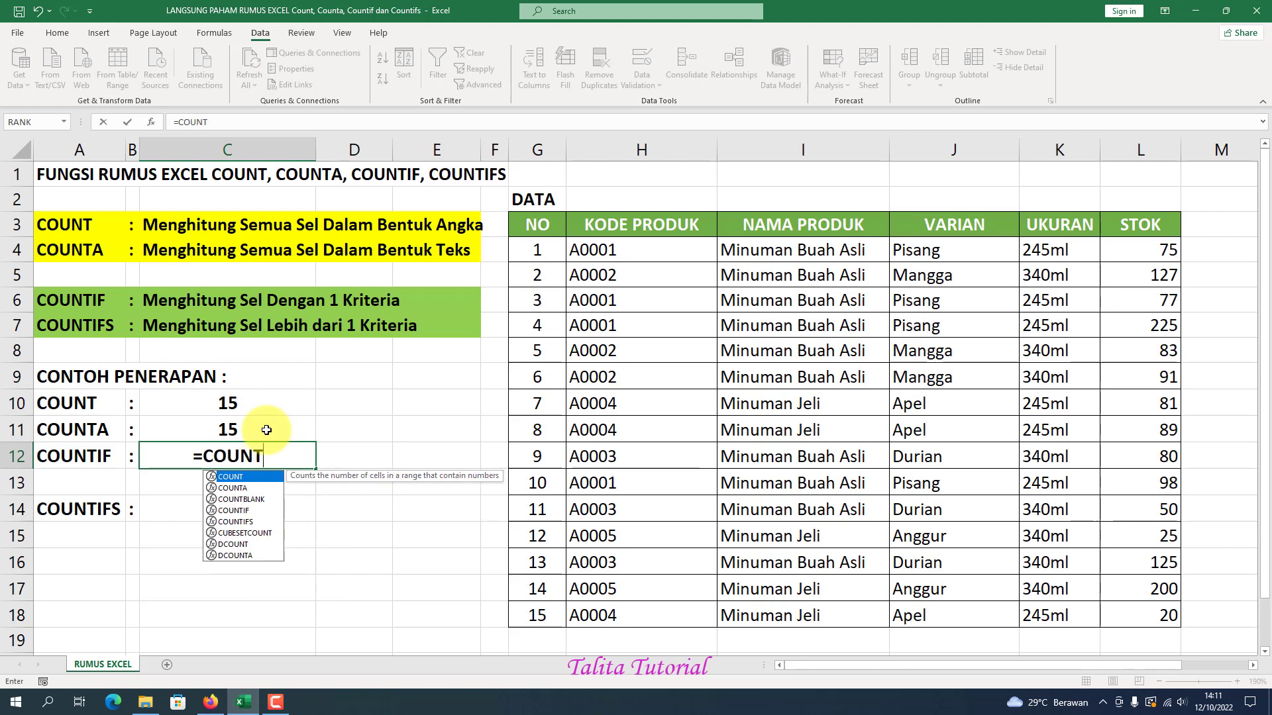
type("IF")
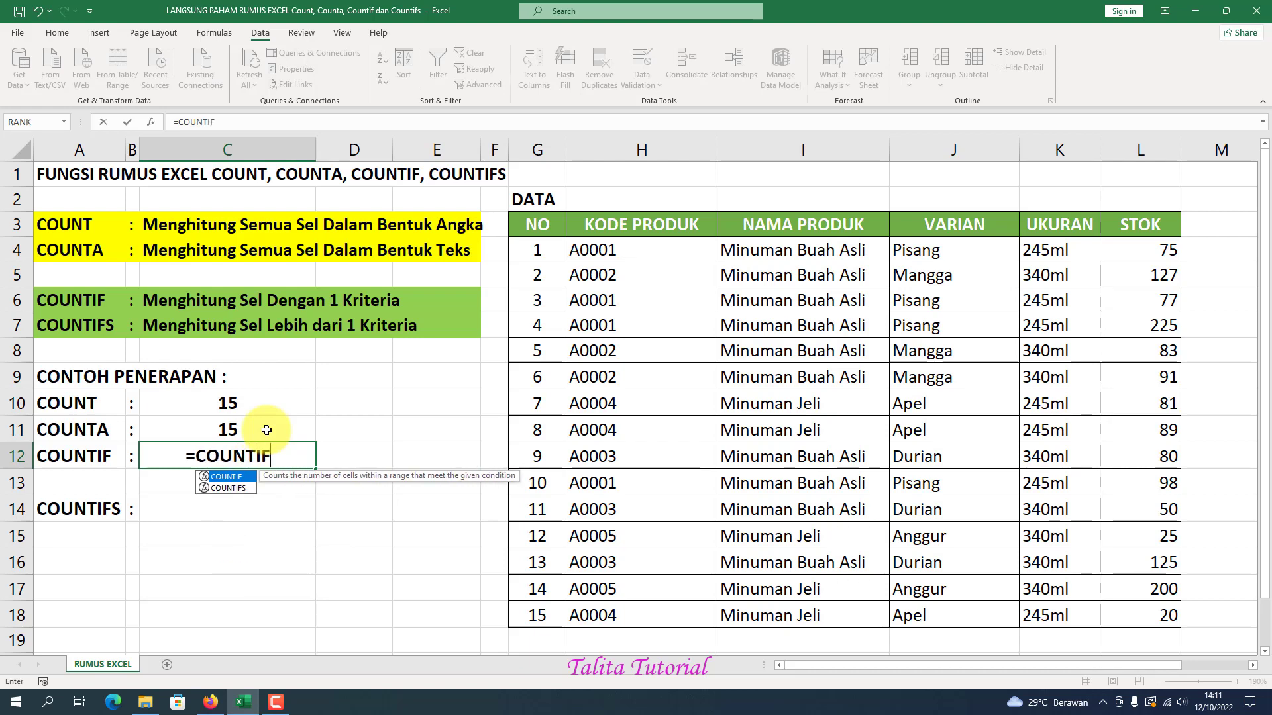
type("(")
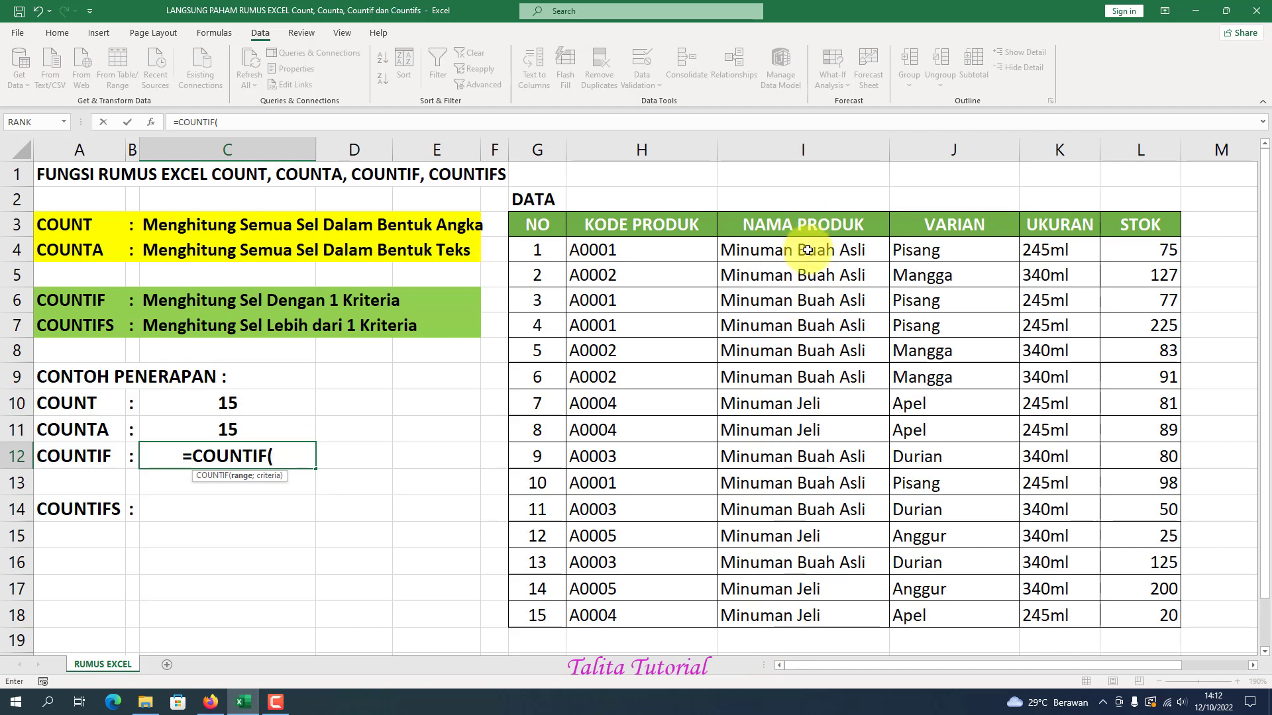
left_click_drag(807, 250, 801, 628)
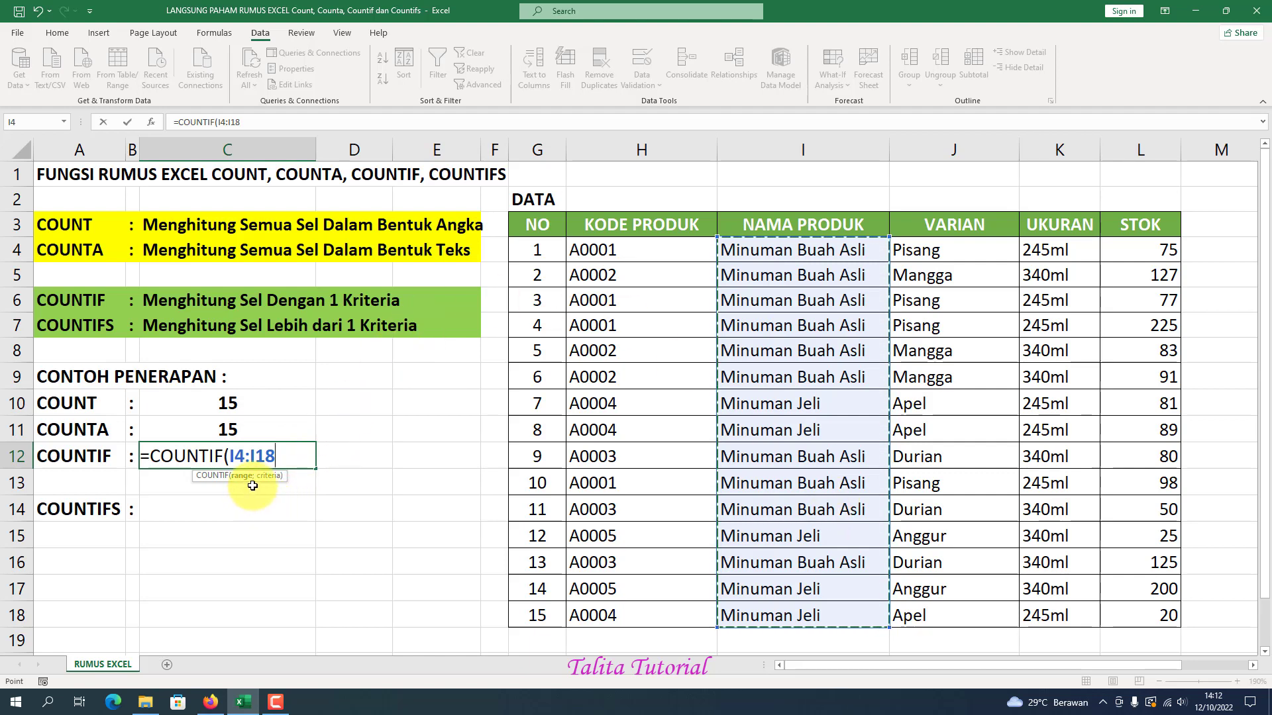
type(";")
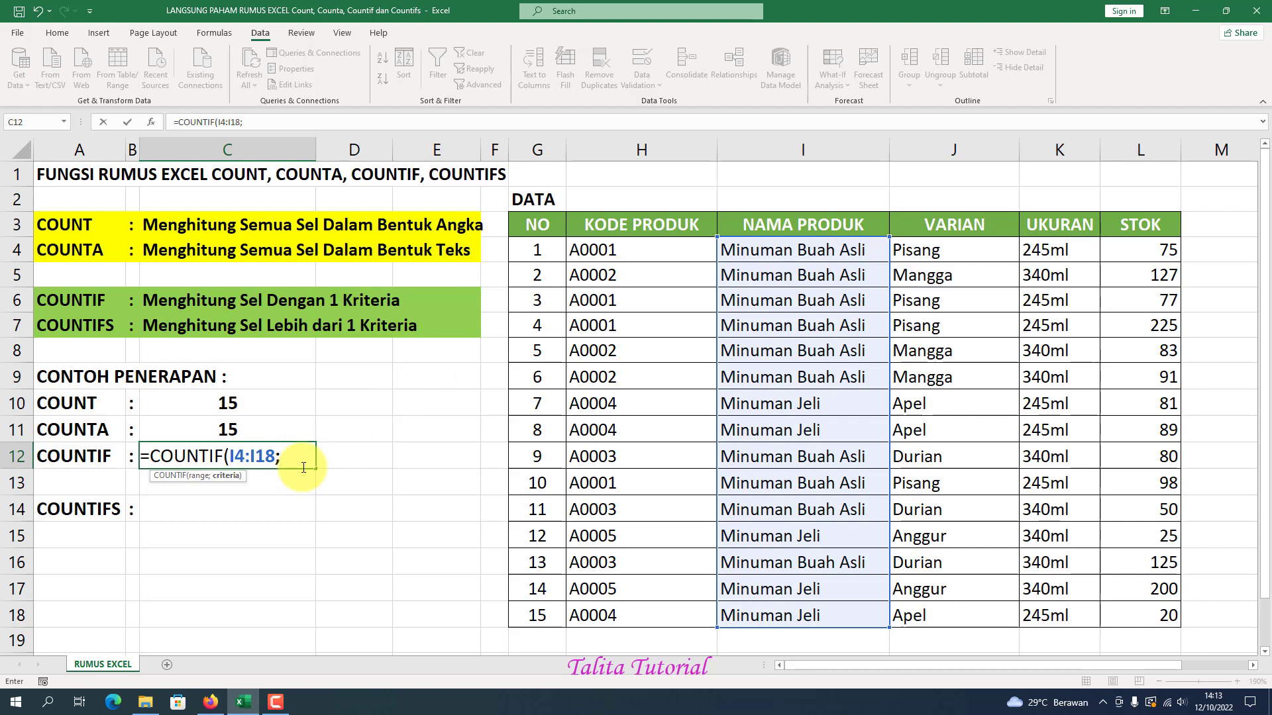
type("\"Minuman B")
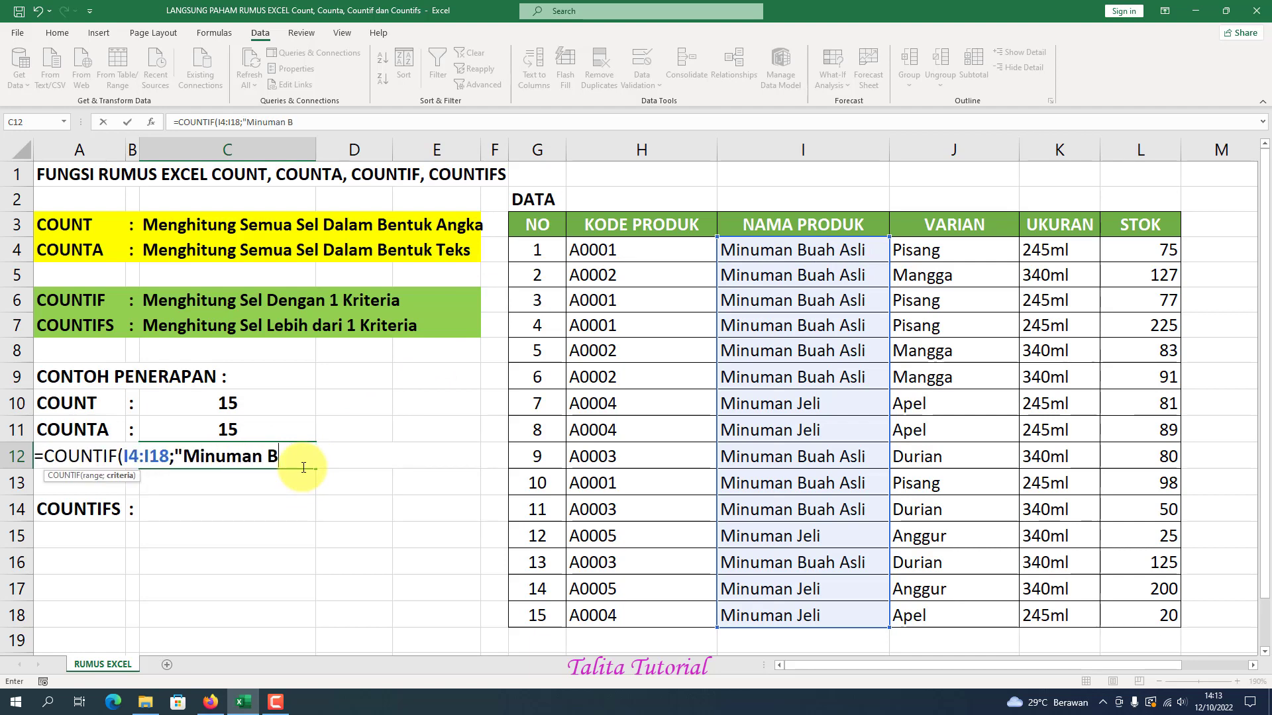
type("uah Asli")
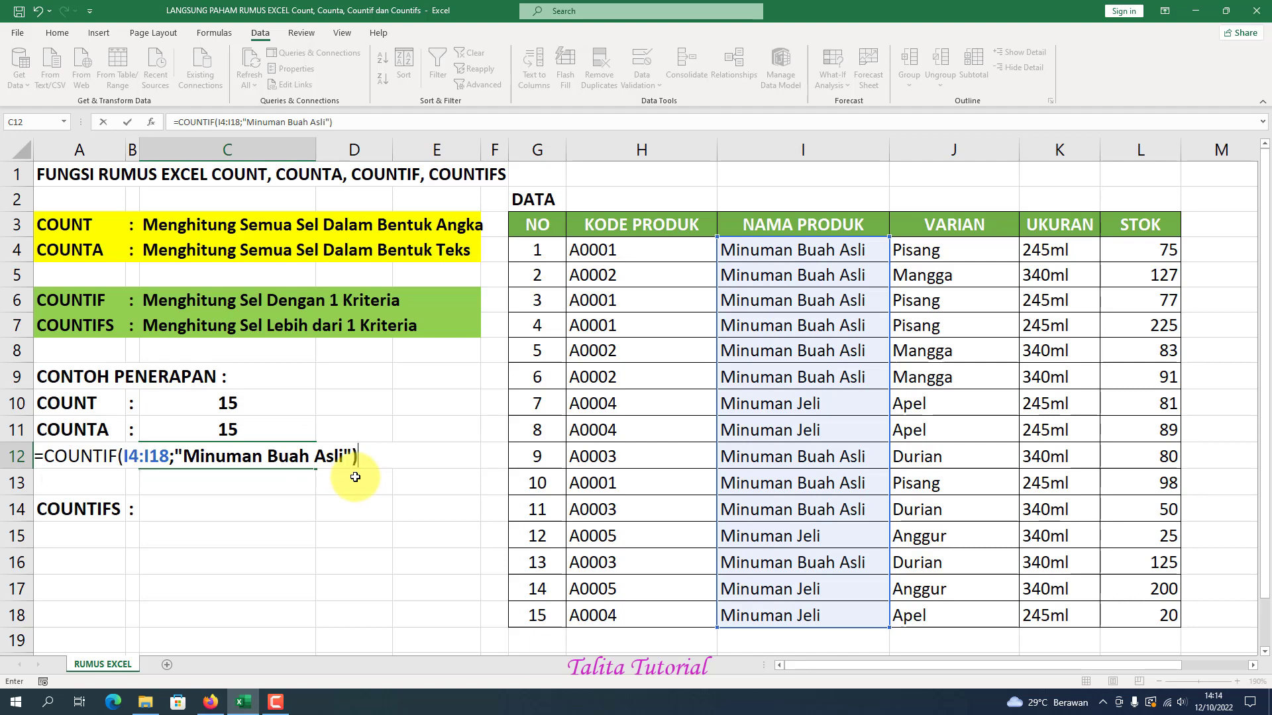
key("Return")
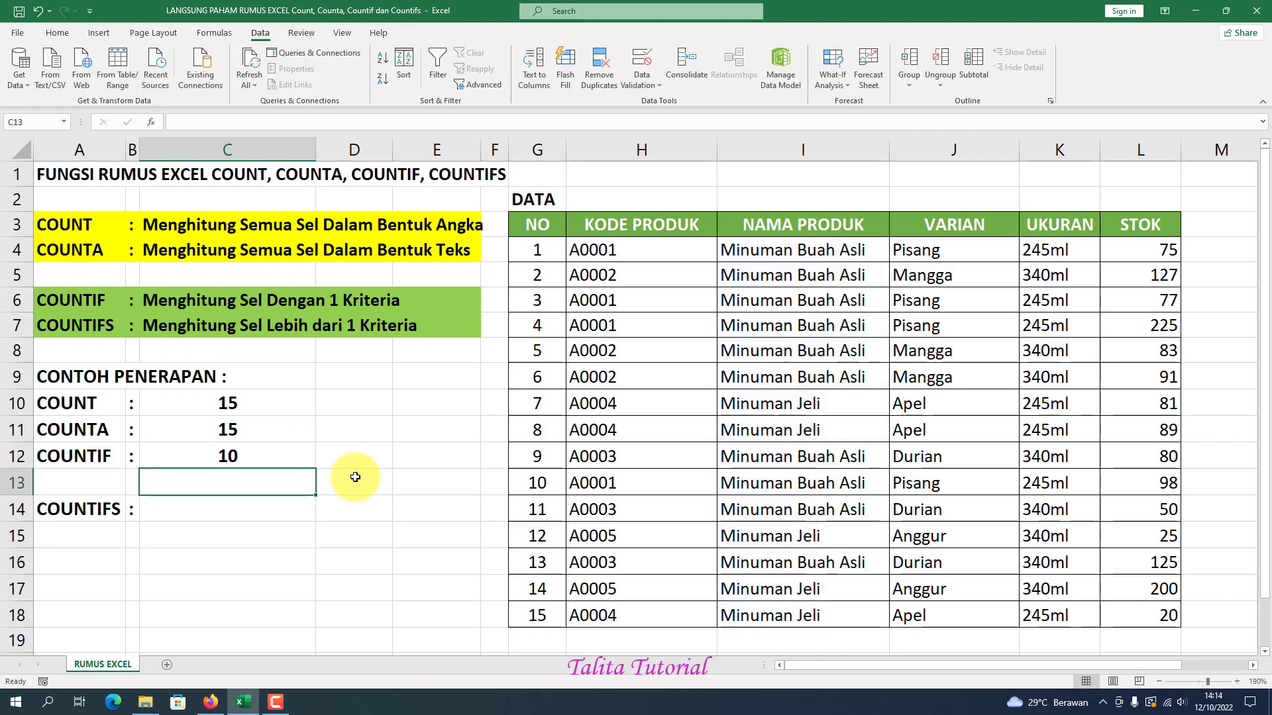
Step: Inspect the COUNTIF formula in C12 and its criteria text, leaving the formula as it is
left_click(269, 463)
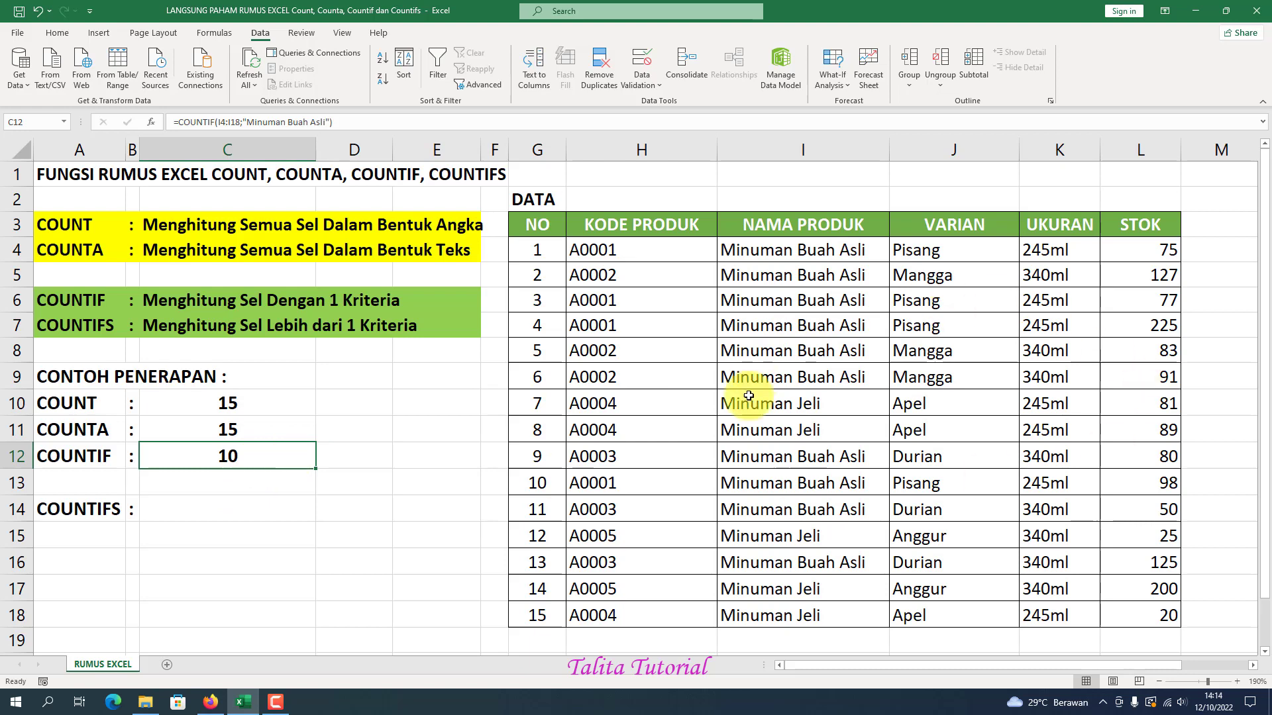
left_click(273, 482)
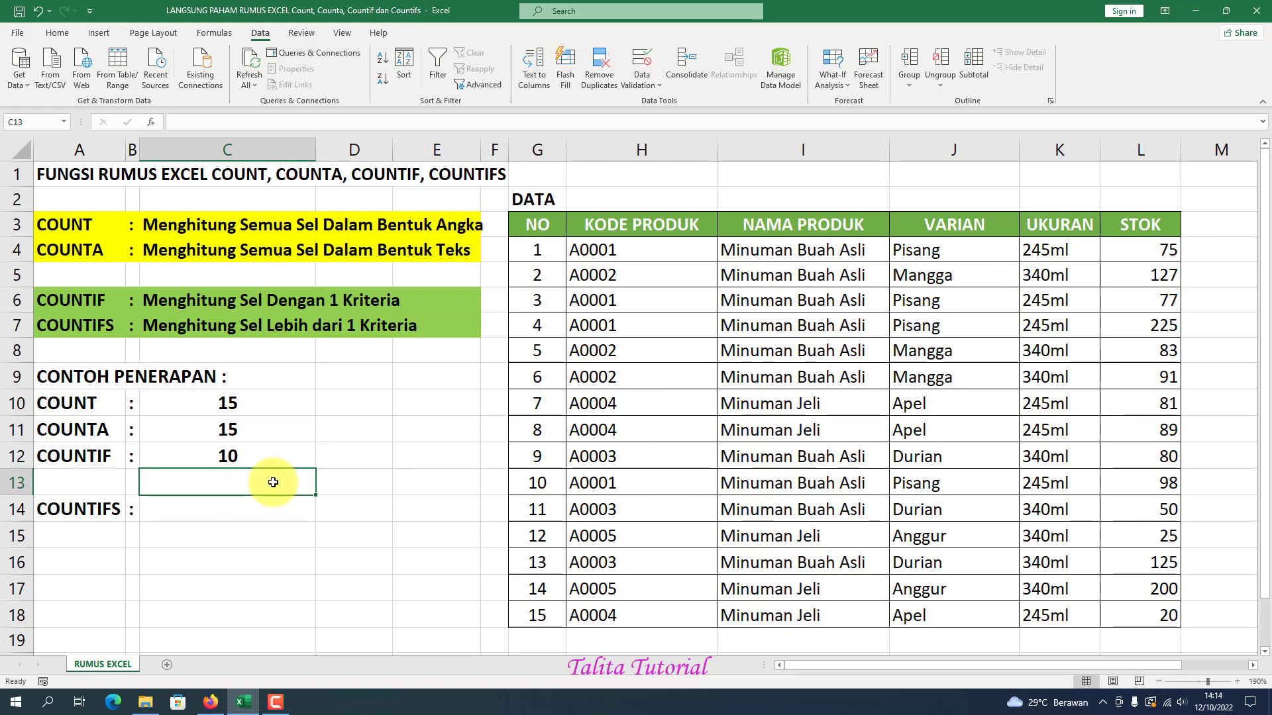
double_click(260, 453)
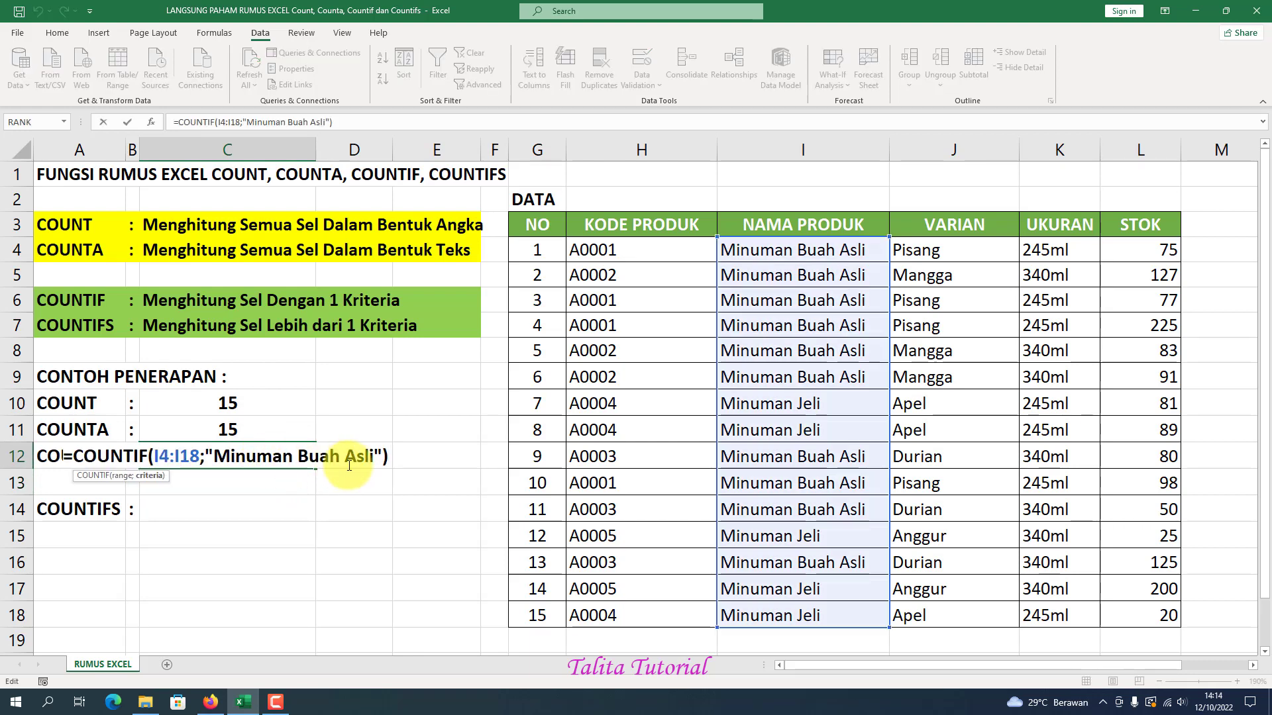
left_click_drag(376, 457, 213, 457)
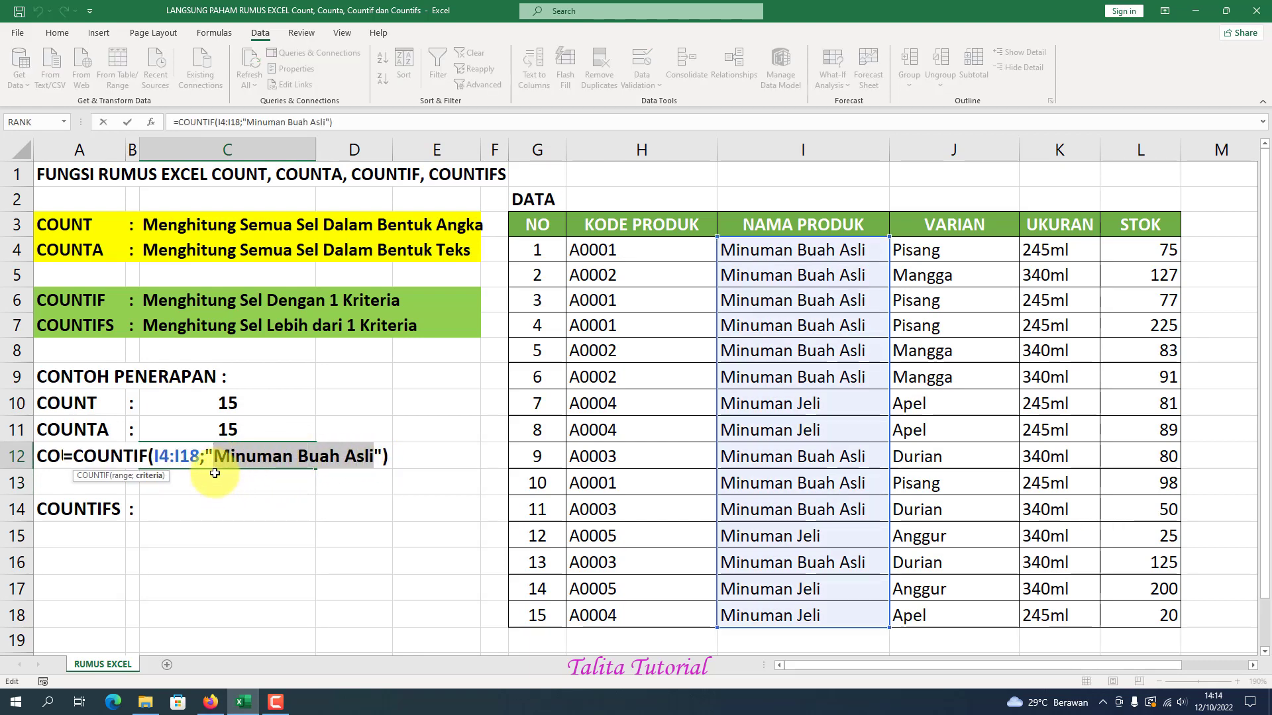
key("Escape")
Step: Enter =COUNTIF(I4:I18;I10) in cell C13 to count the Minuman Jeli products by cell reference
left_click(212, 485)
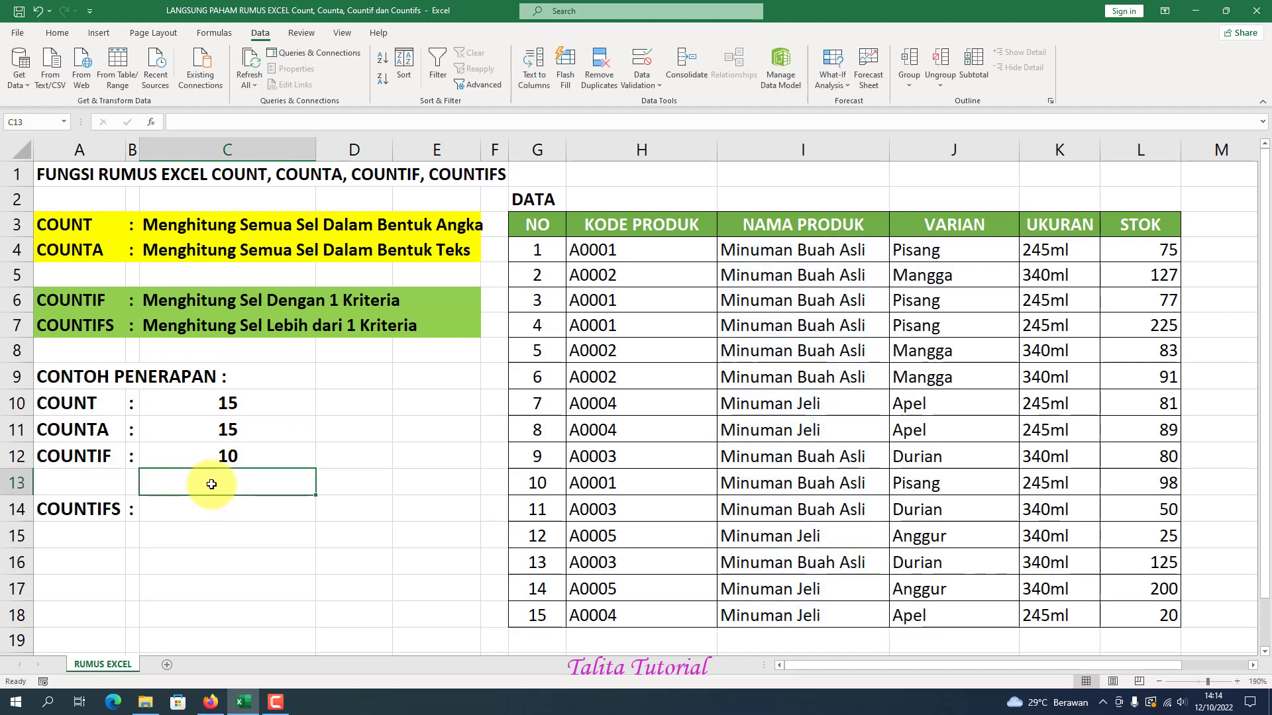
type("=")
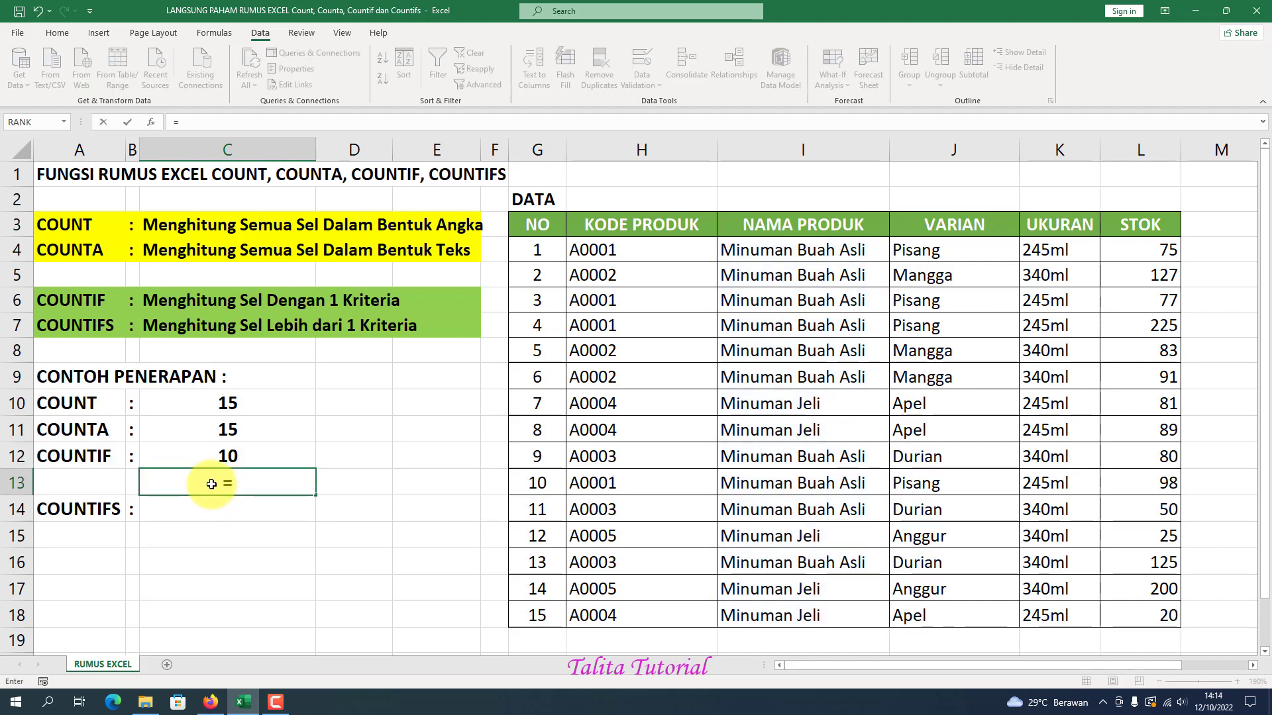
type("c")
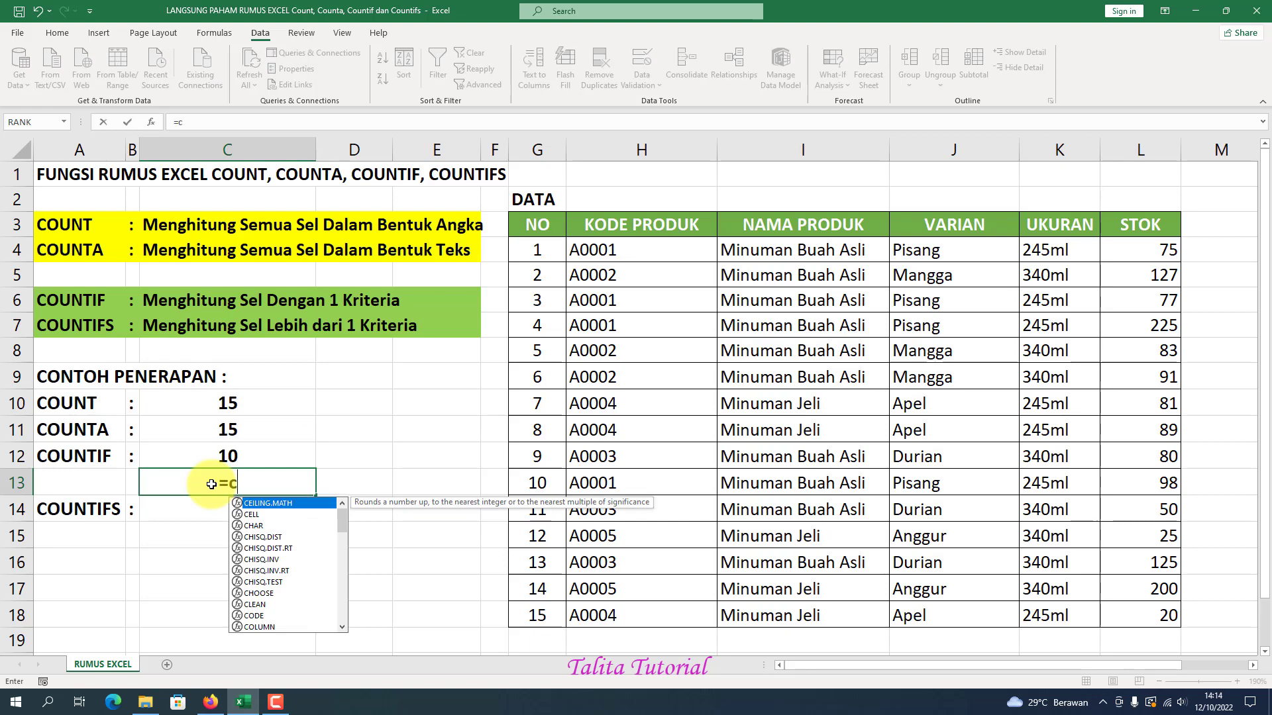
type("ountif")
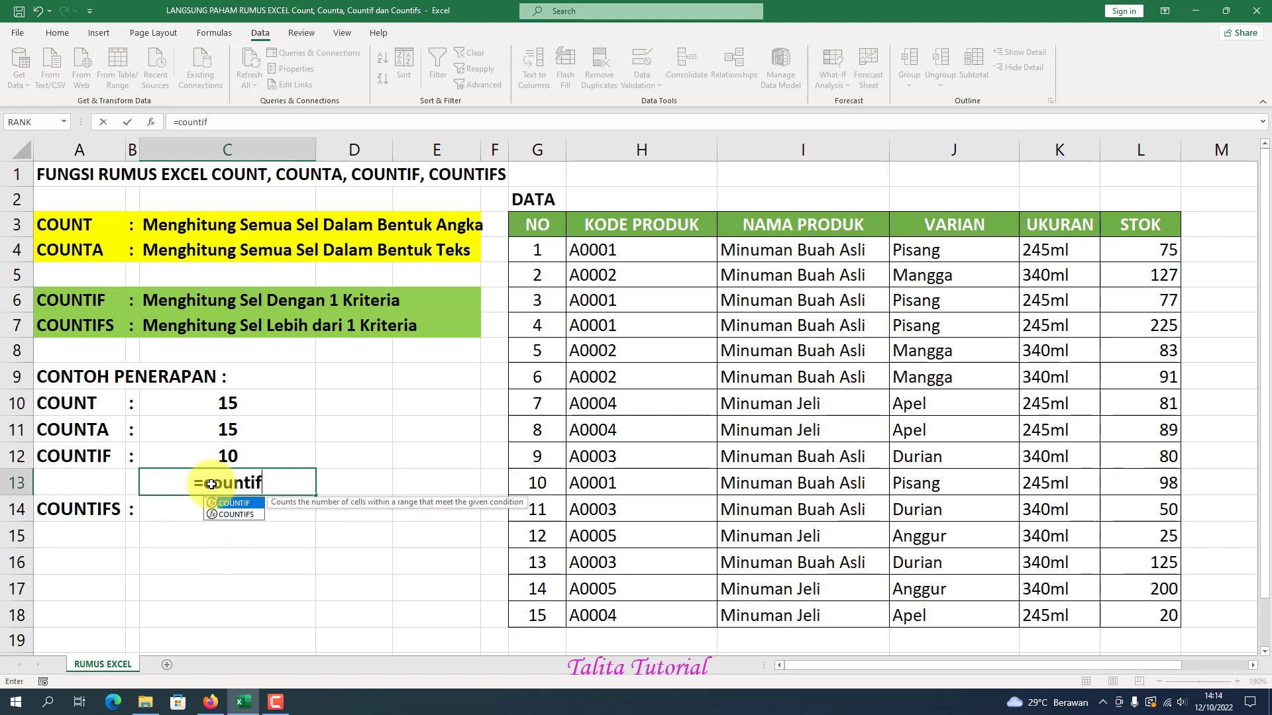
type("(")
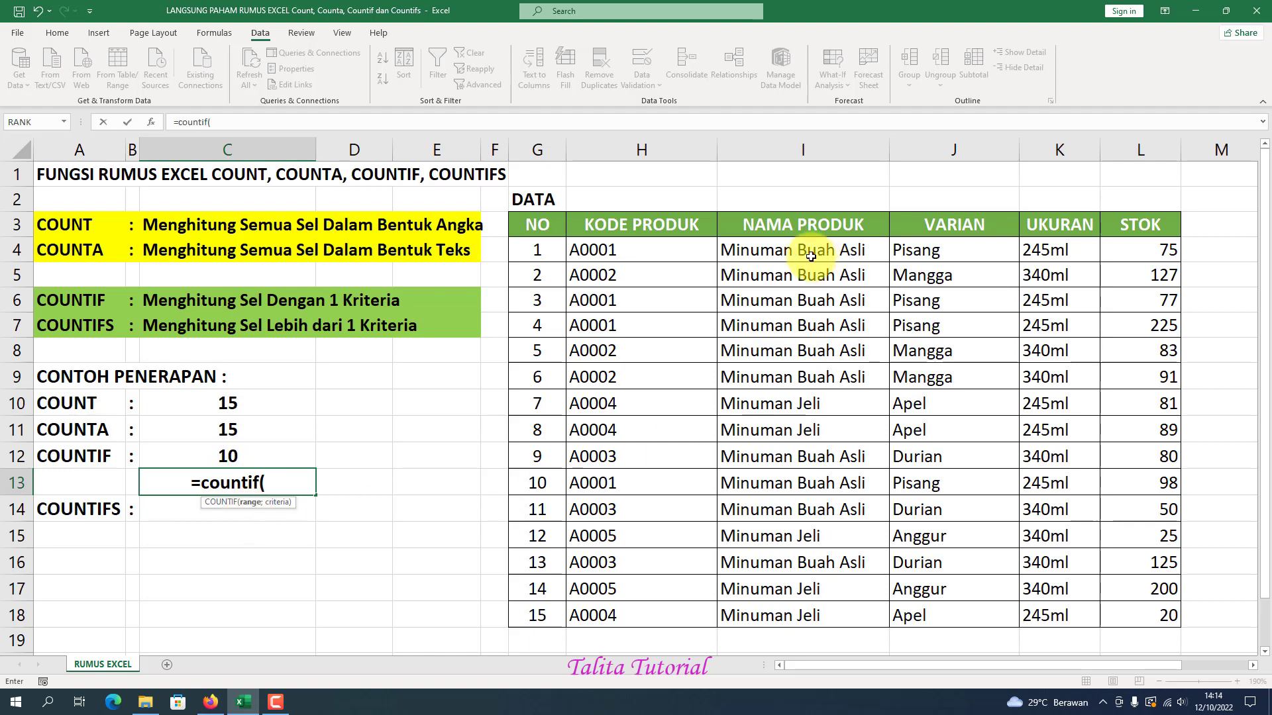
left_click_drag(812, 249, 828, 616)
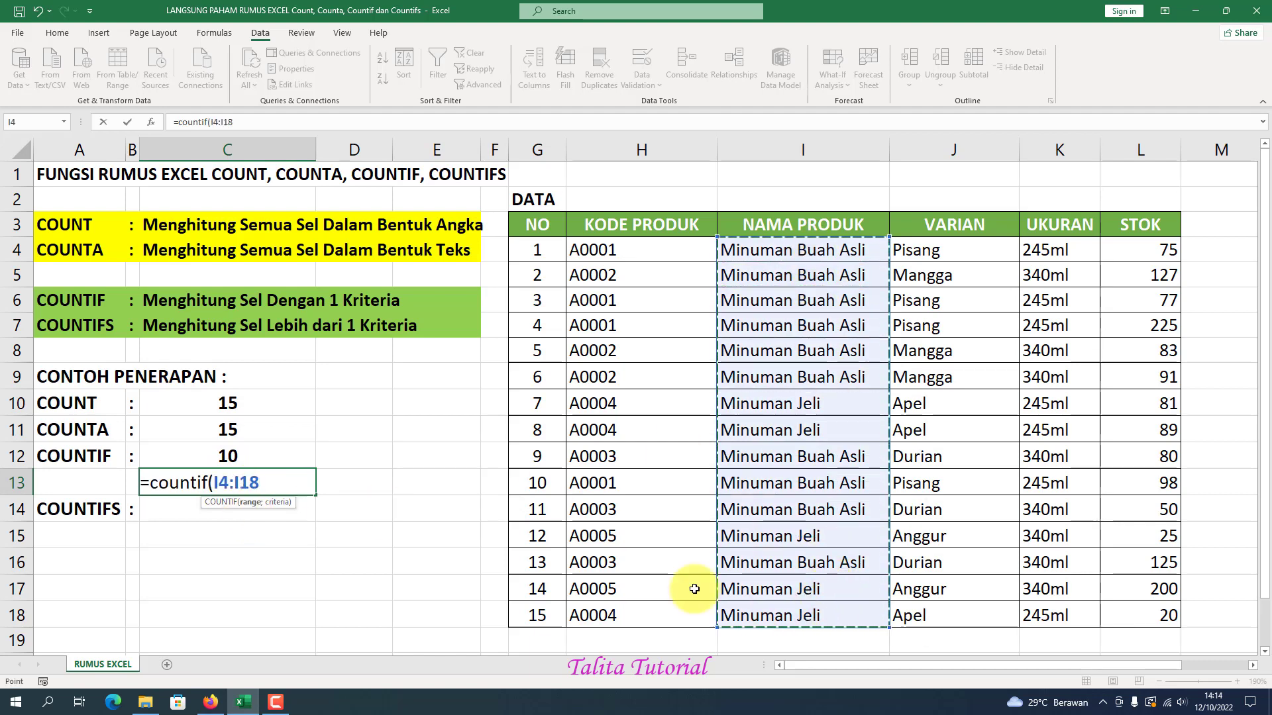
type(";")
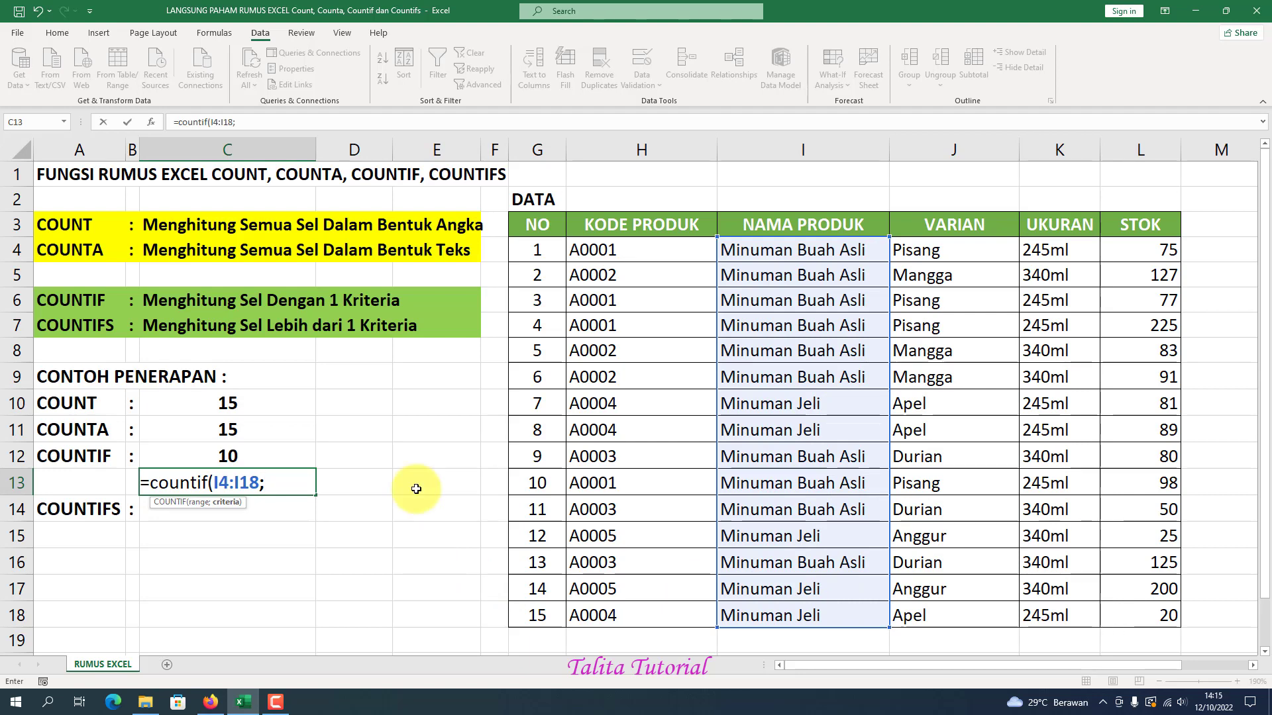
left_click(804, 409)
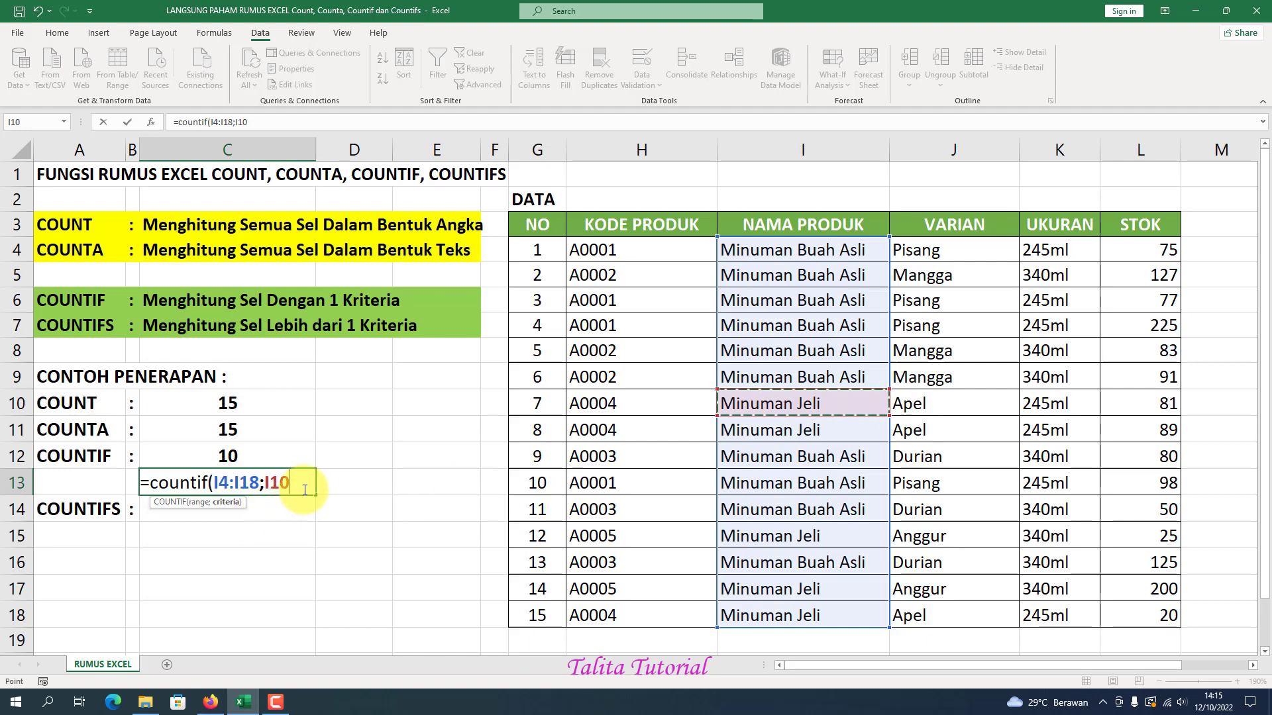
type(")")
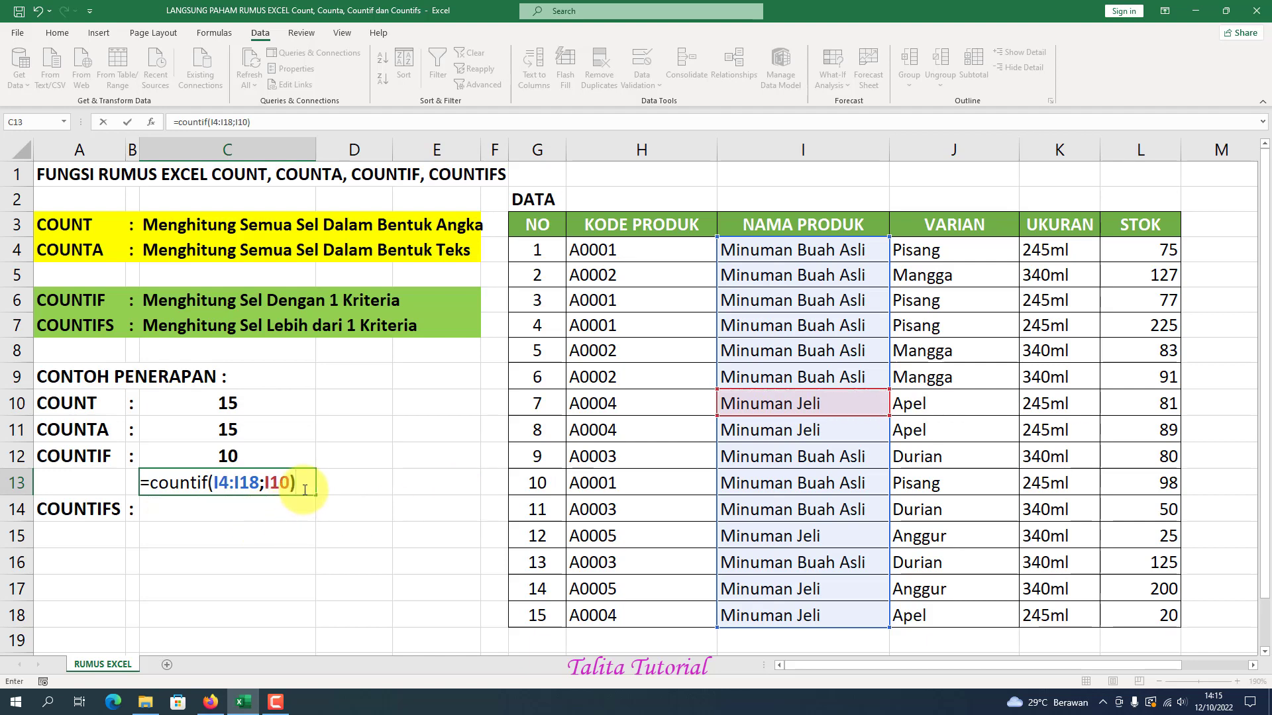
key("Return")
Step: Check the COUNTIF result in C13 against the Minuman Jeli entries in the NAMA PRODUK column
left_click(303, 489)
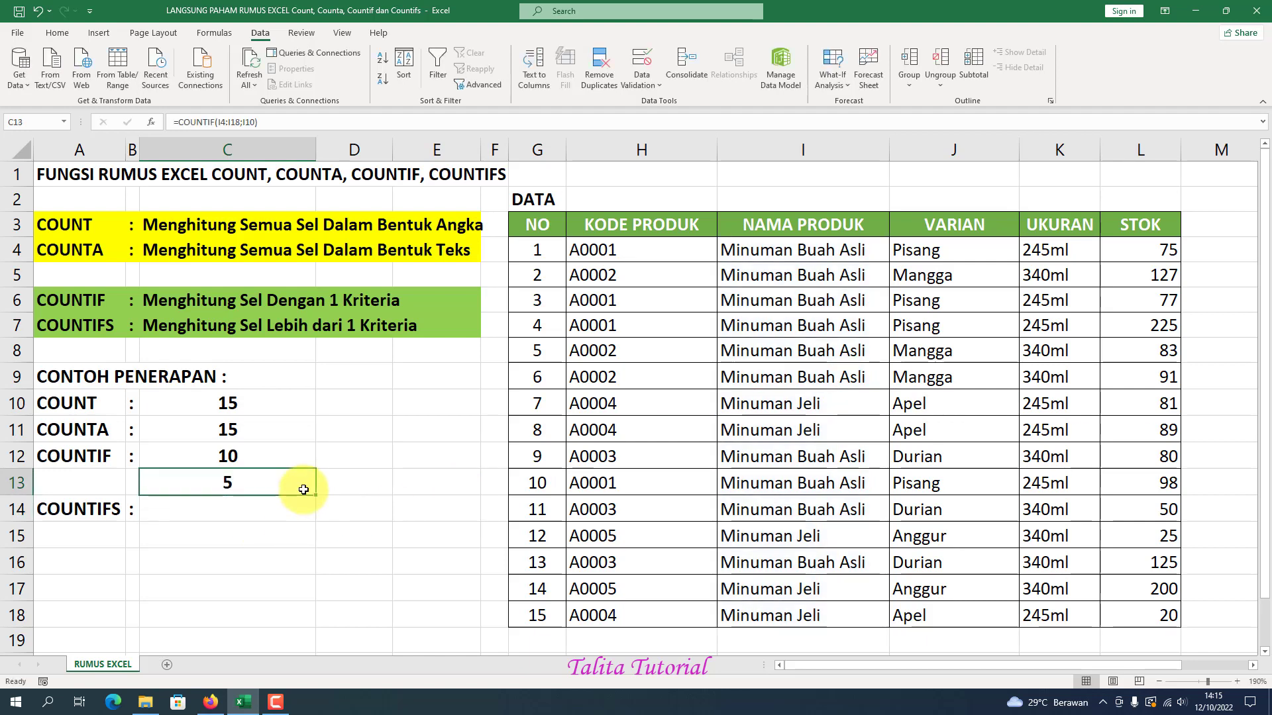
left_click(769, 401)
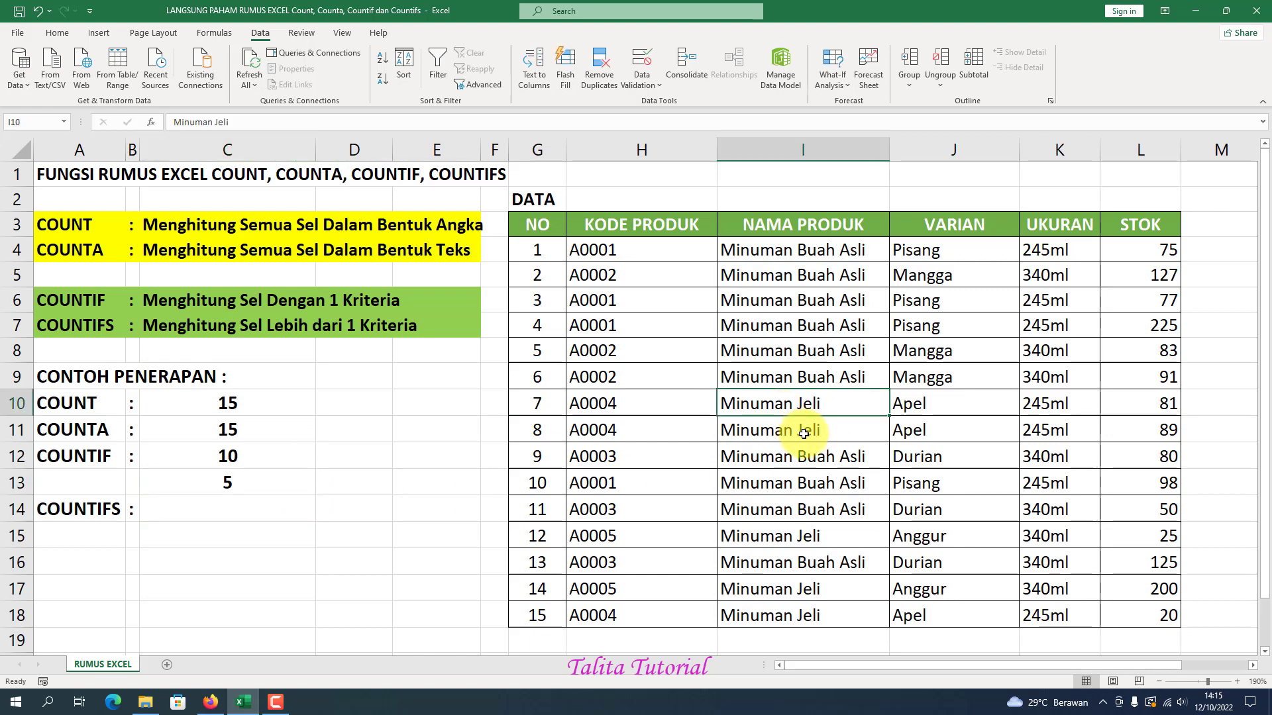
left_click(261, 485)
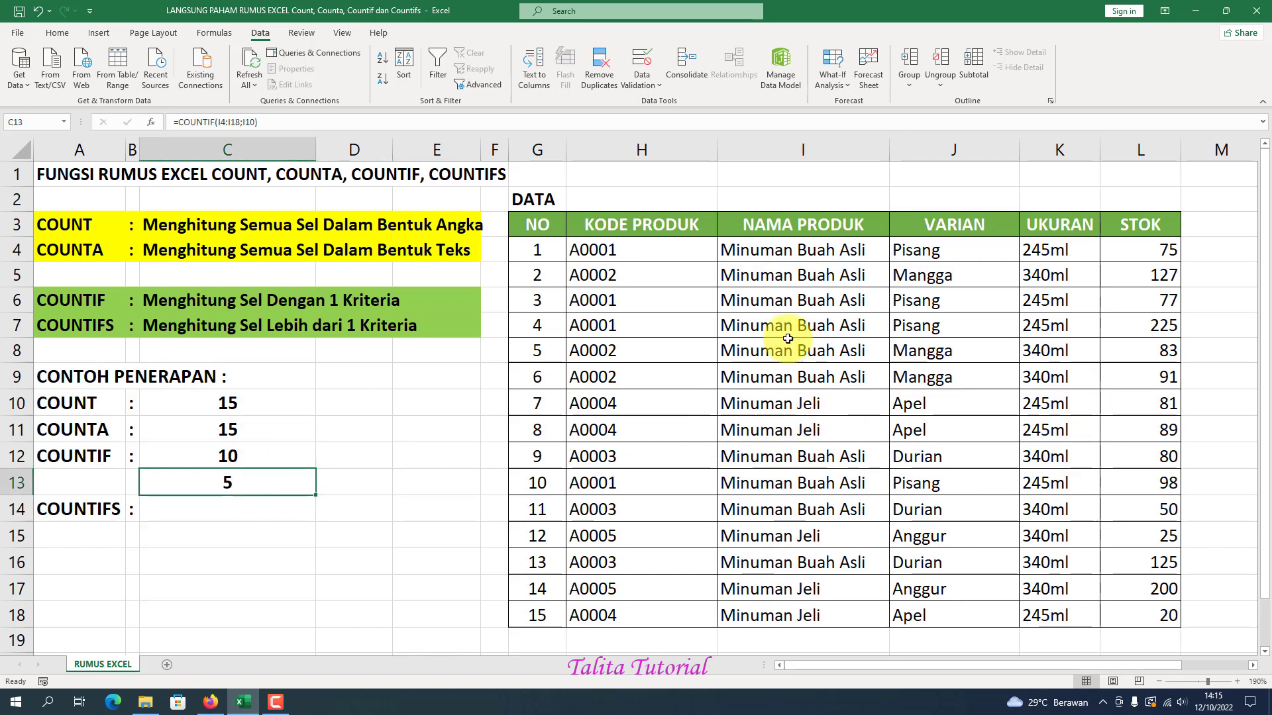
Step: Examine the COUNTIFS example label and the first row's NAMA PRODUK, VARIAN and UKURAN entries as possible criteria
left_click(83, 508)
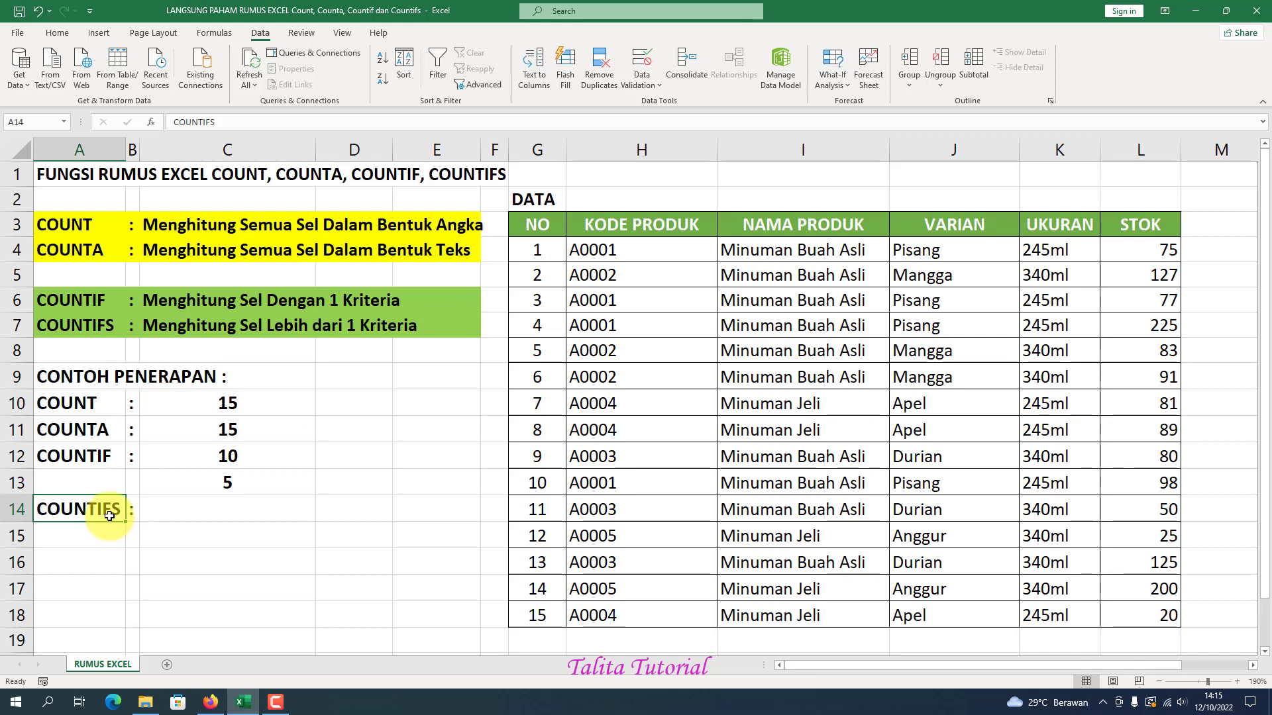
left_click(201, 510)
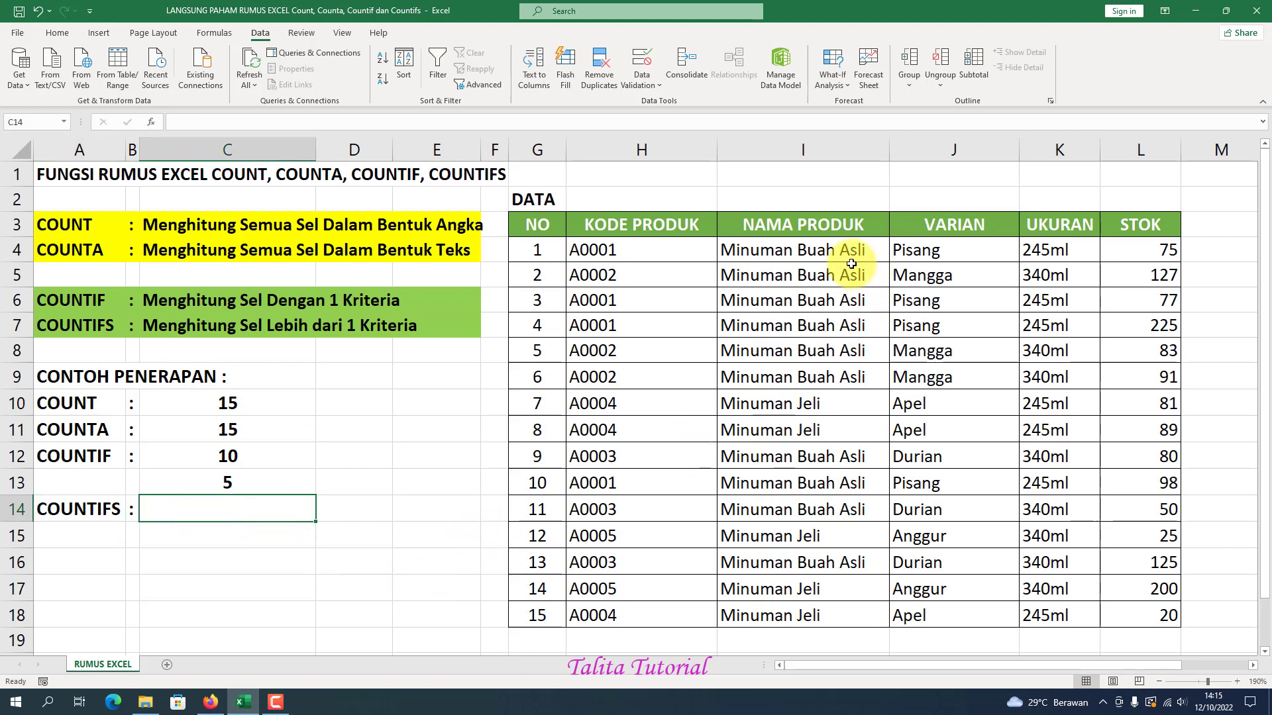
left_click(814, 252)
left_click(926, 253)
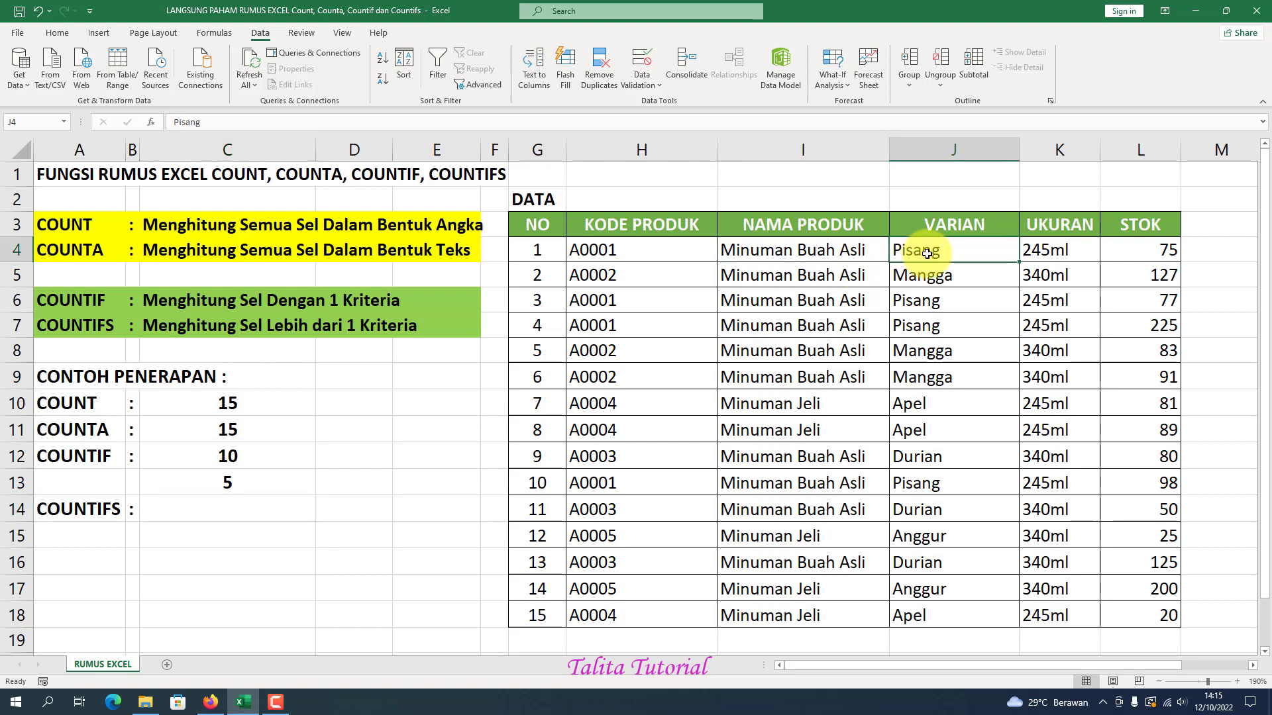
left_click(1056, 250)
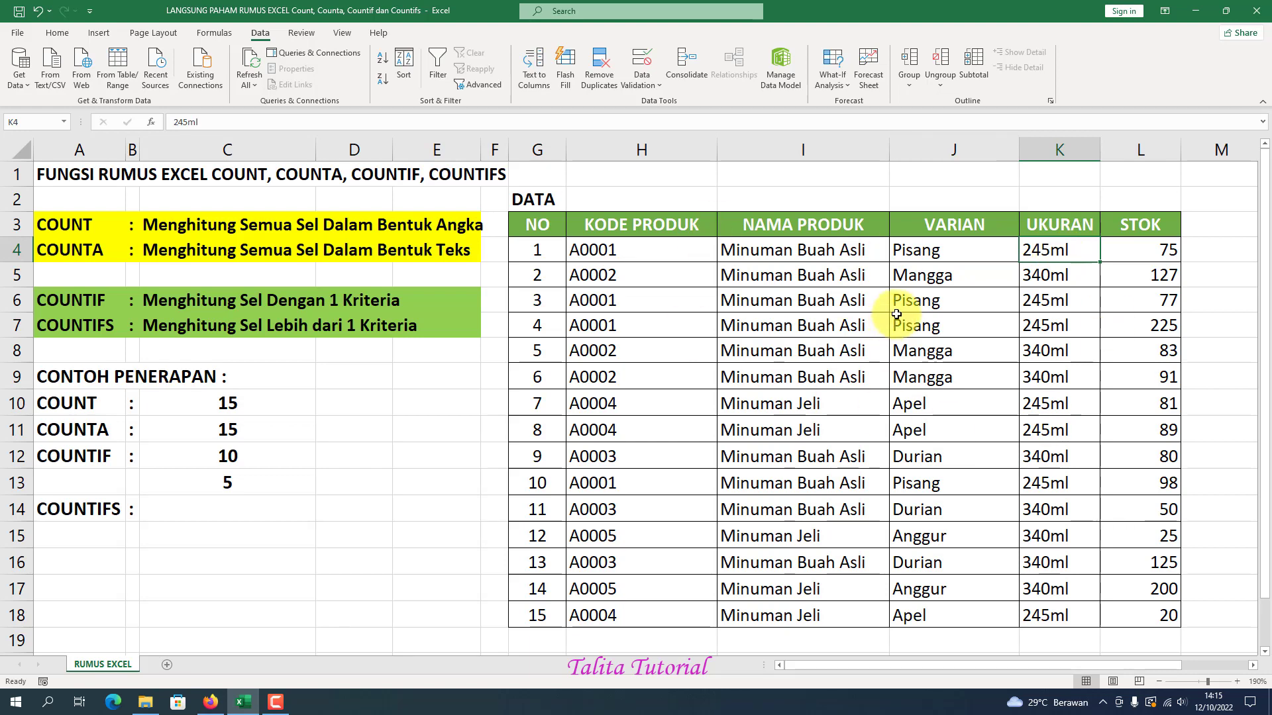
Step: Start a COUNTIFS formula in C14 with criteria range I4:I18 and criterion I4, the product name Minuman Buah Asli
left_click(253, 508)
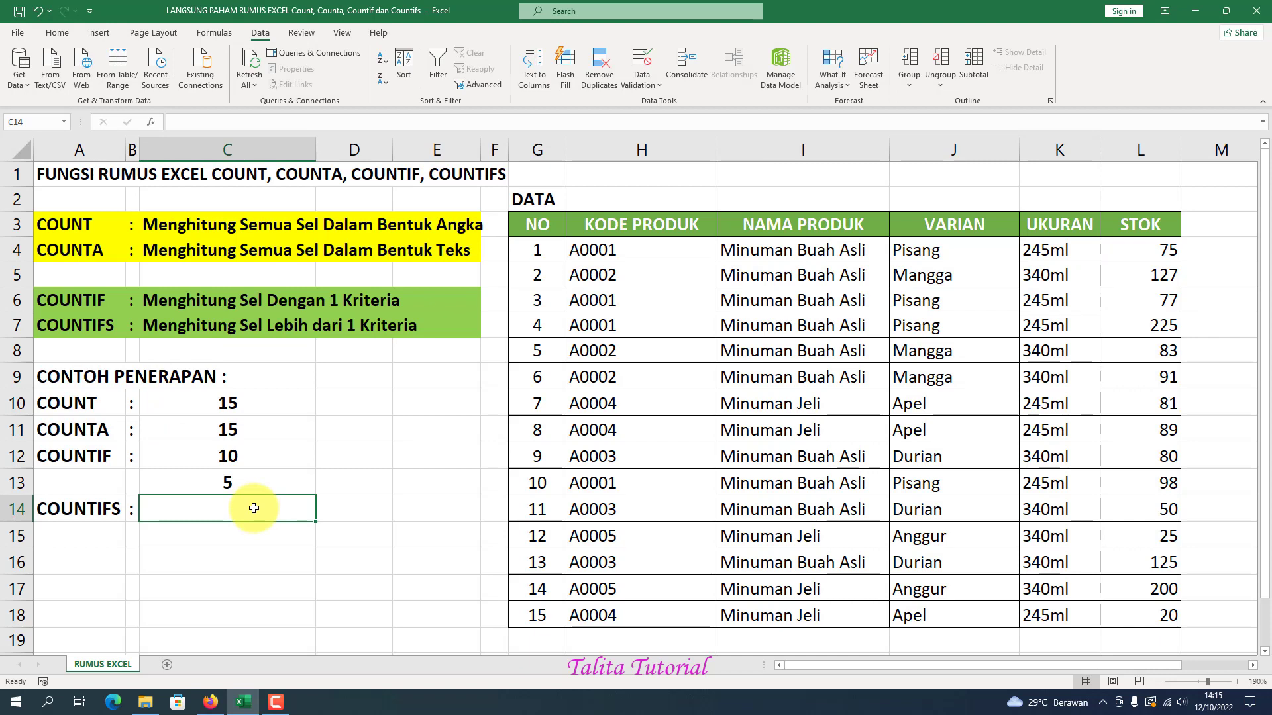
type("=c")
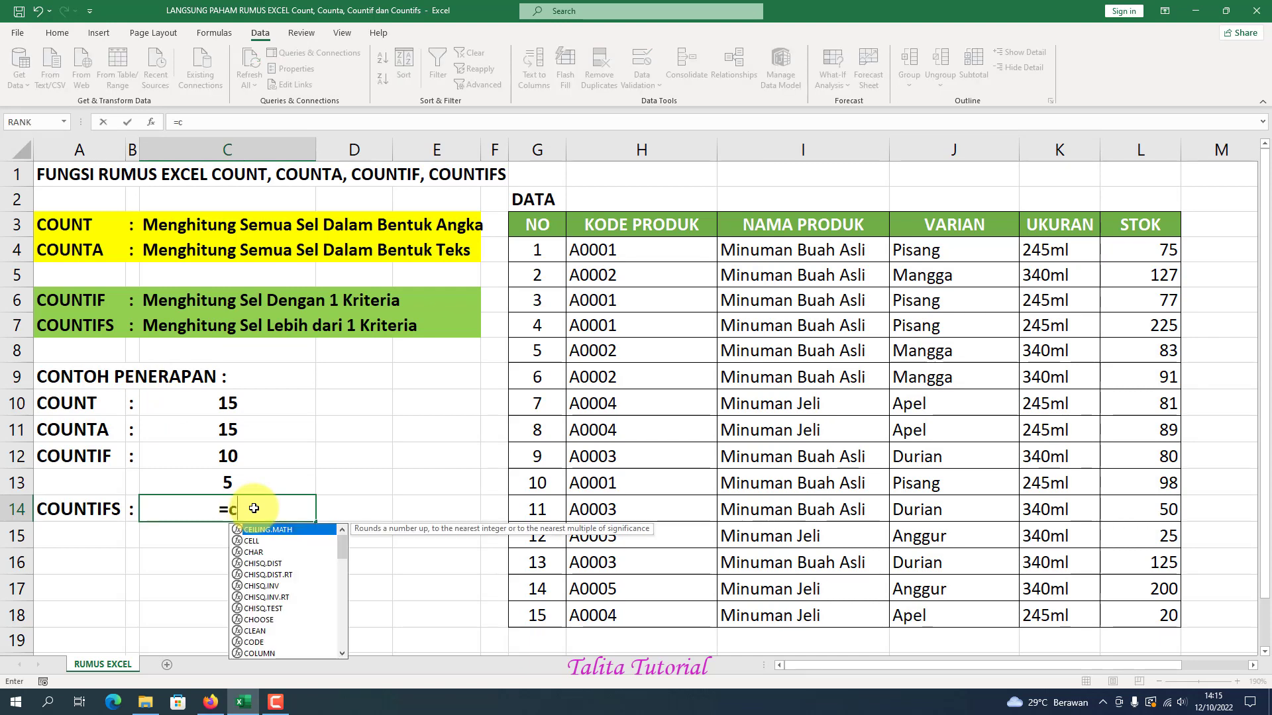
key("BackSpace")
type("CO")
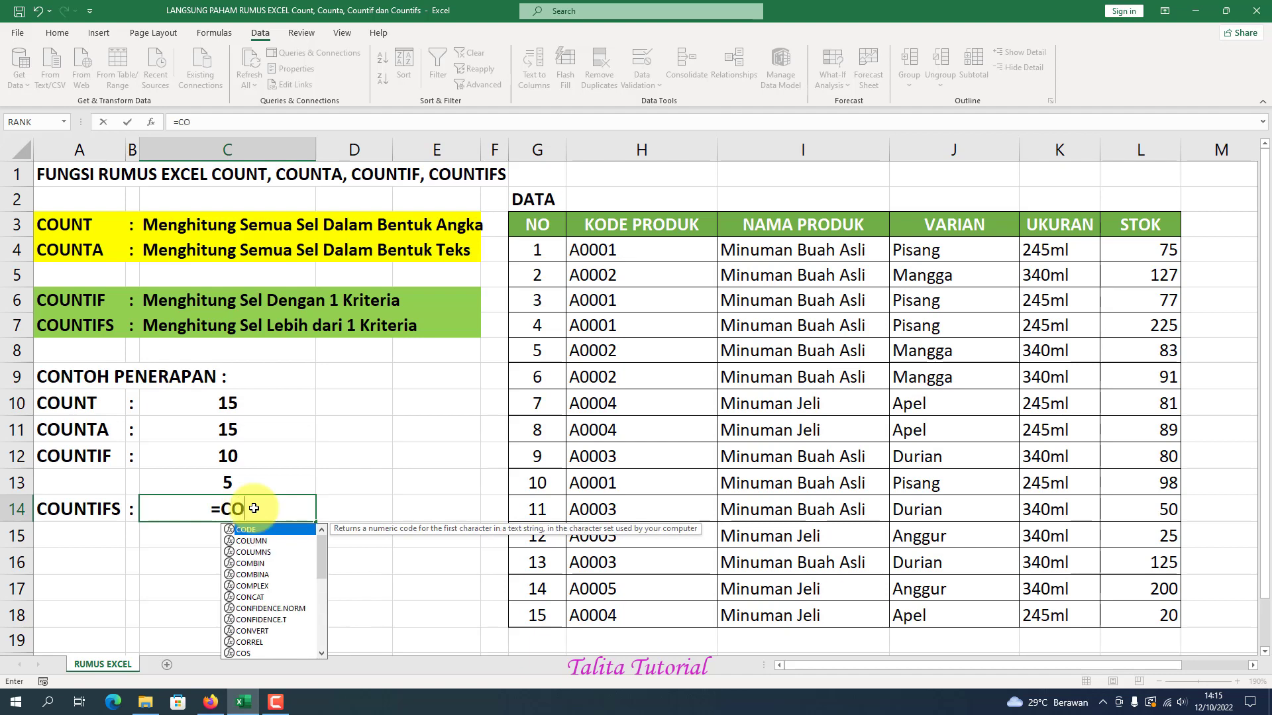
type("UNTIF")
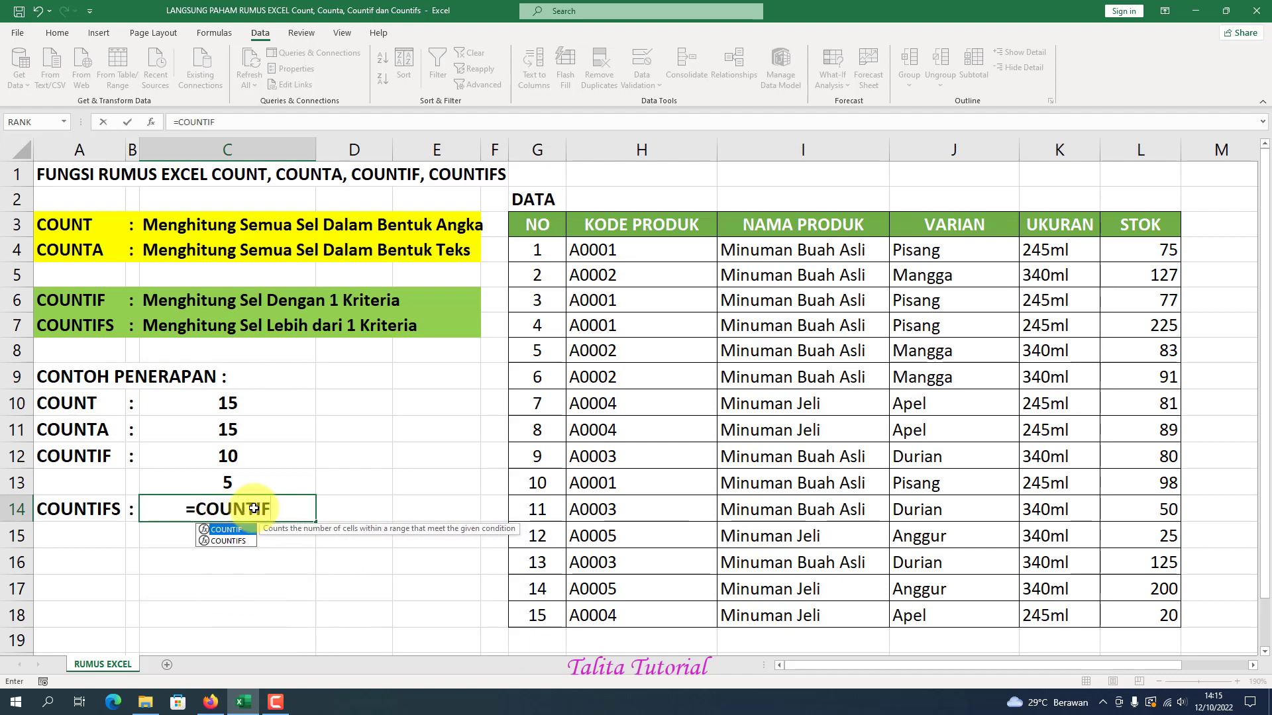
type("S")
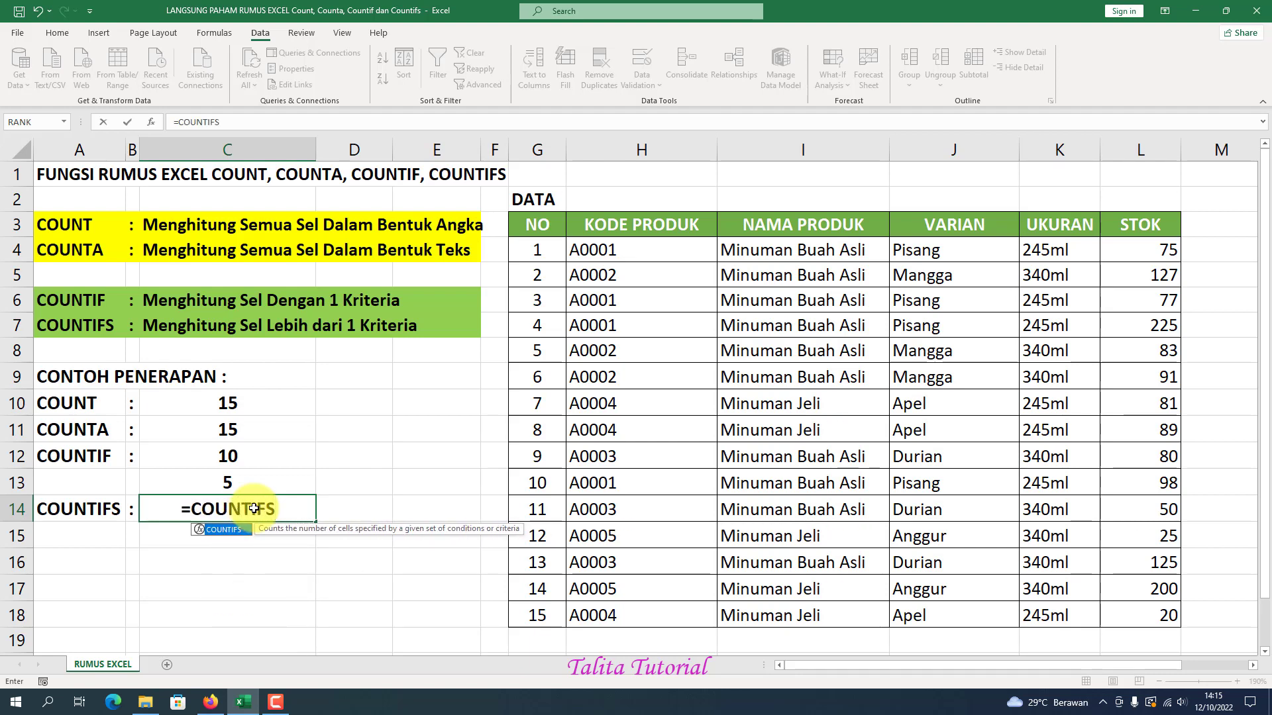
type("(")
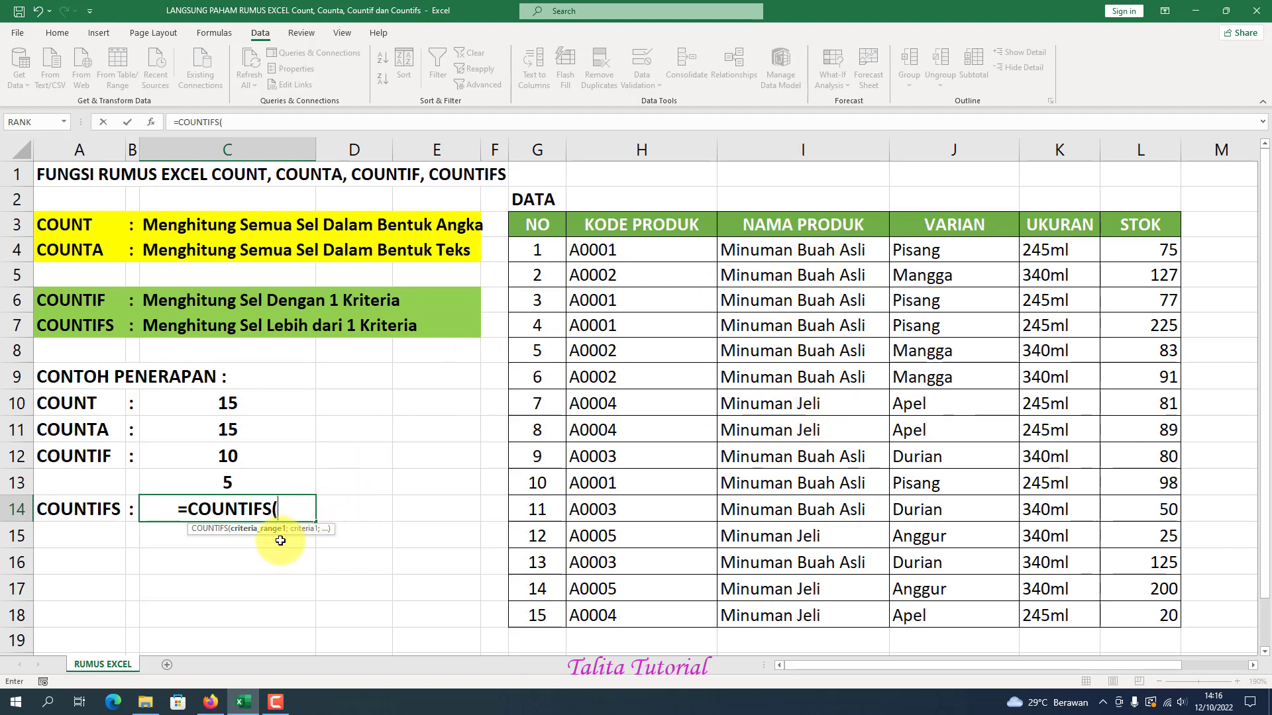
left_click_drag(809, 252, 800, 610)
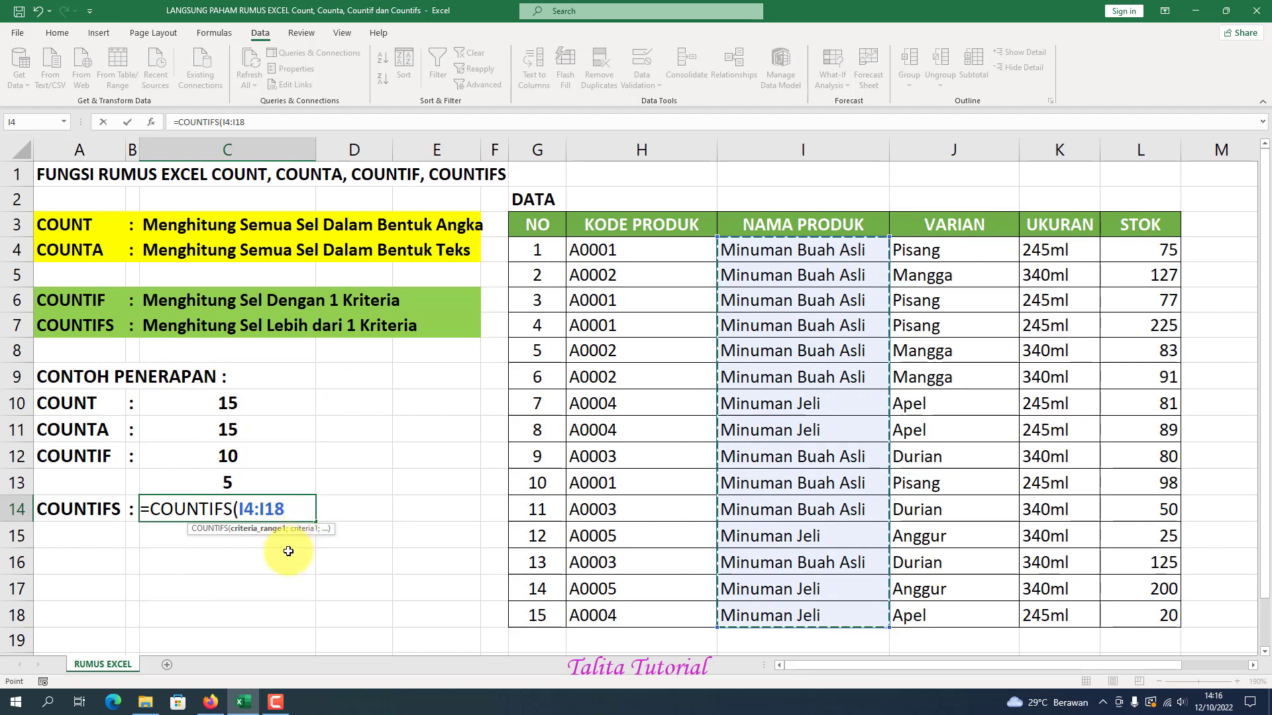
type(";")
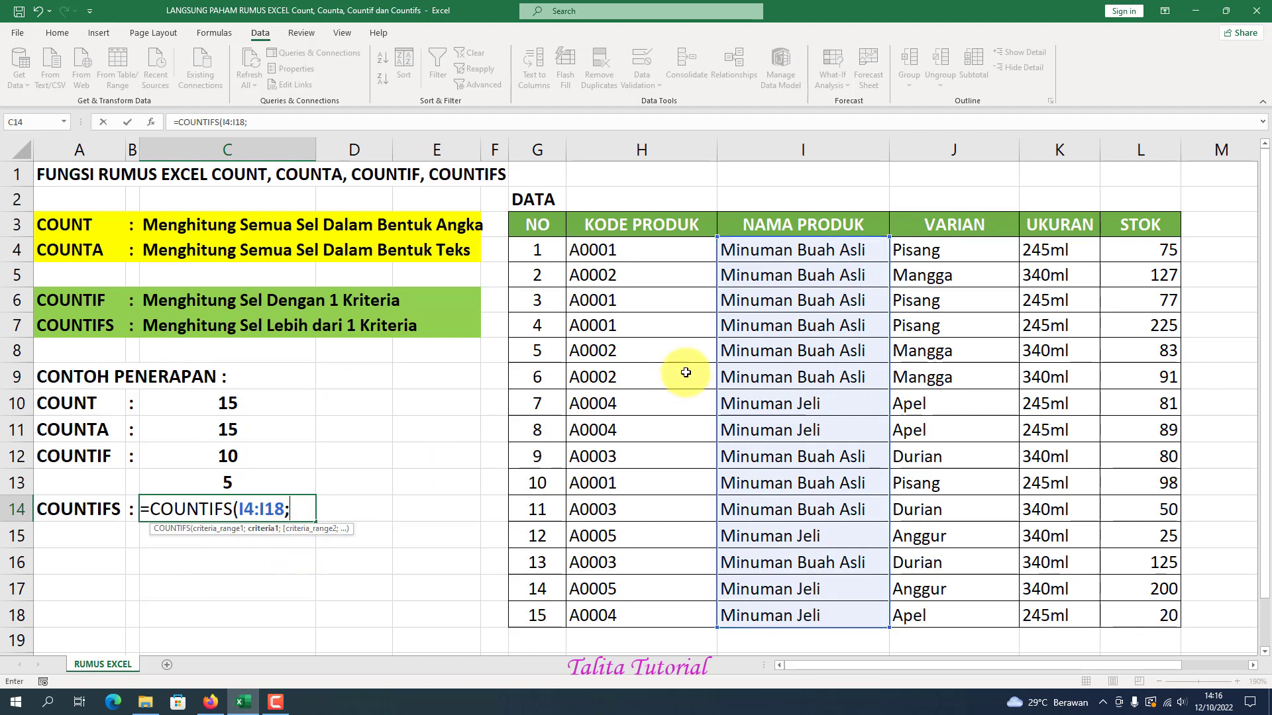
left_click(774, 251)
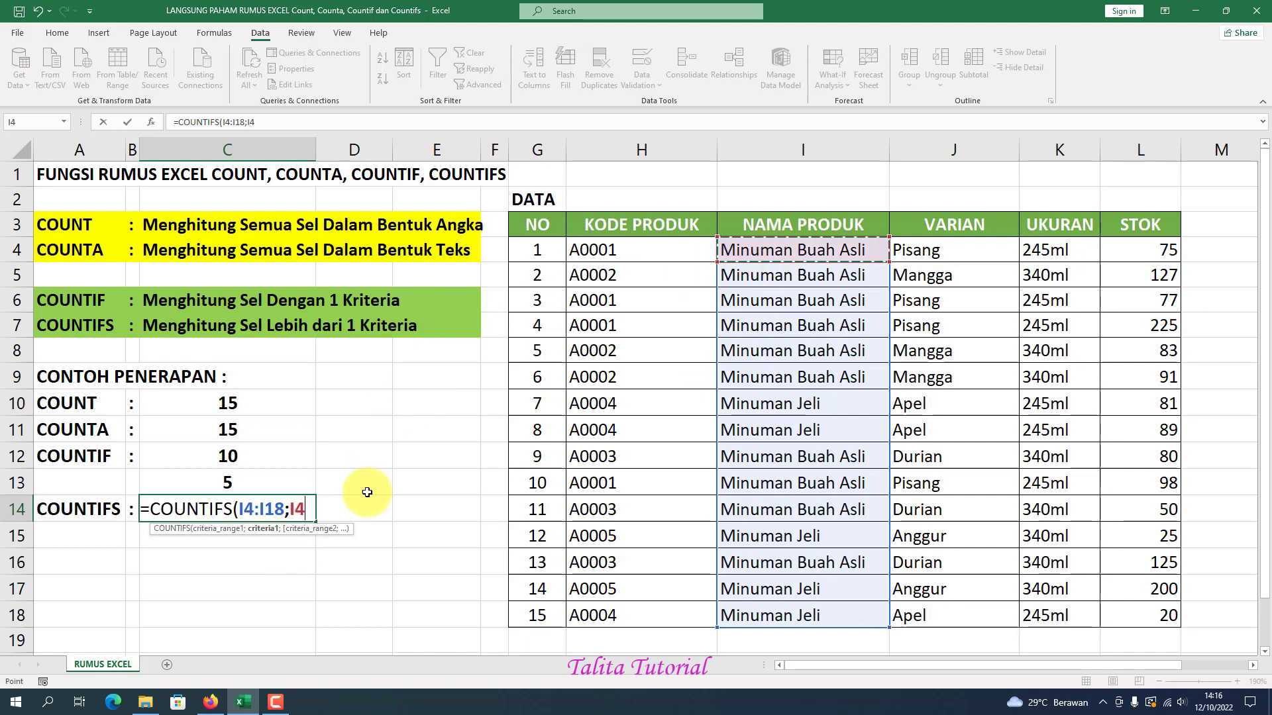
Step: Add the second COUNTIFS condition in C14, with range J4:J18 and criterion J4, the Pisang variant
type(";")
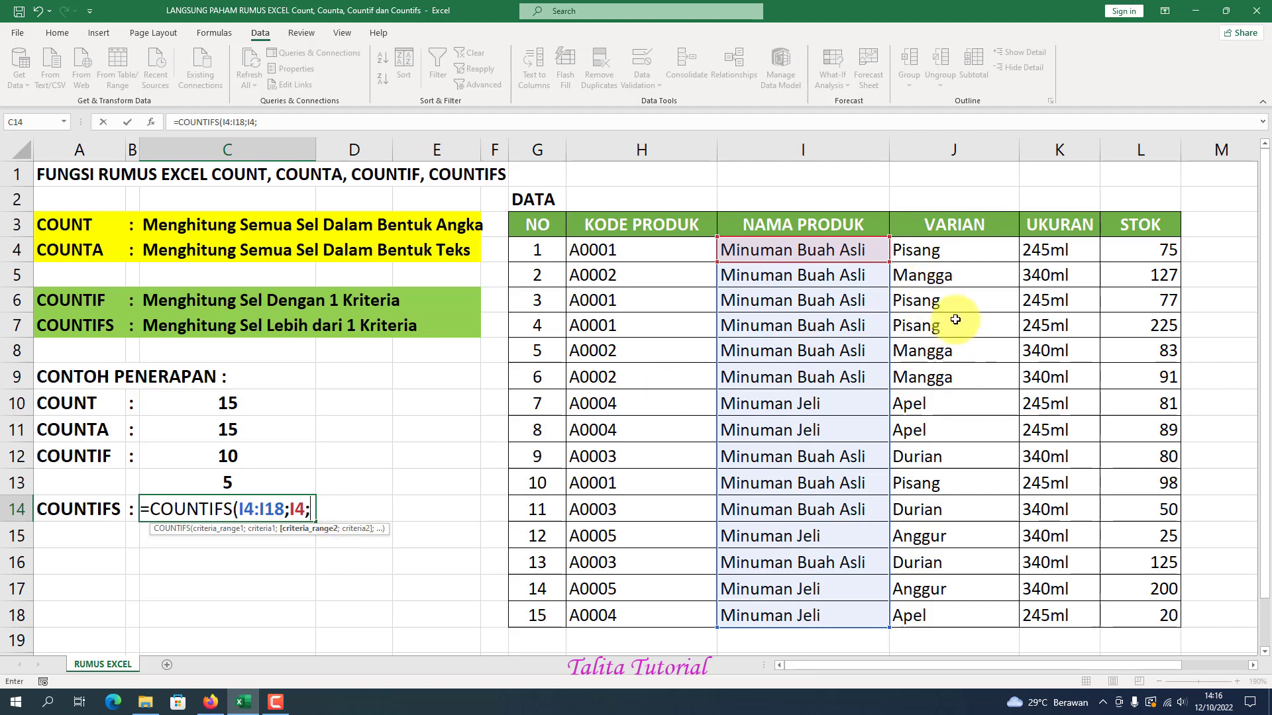
left_click_drag(944, 255, 917, 612)
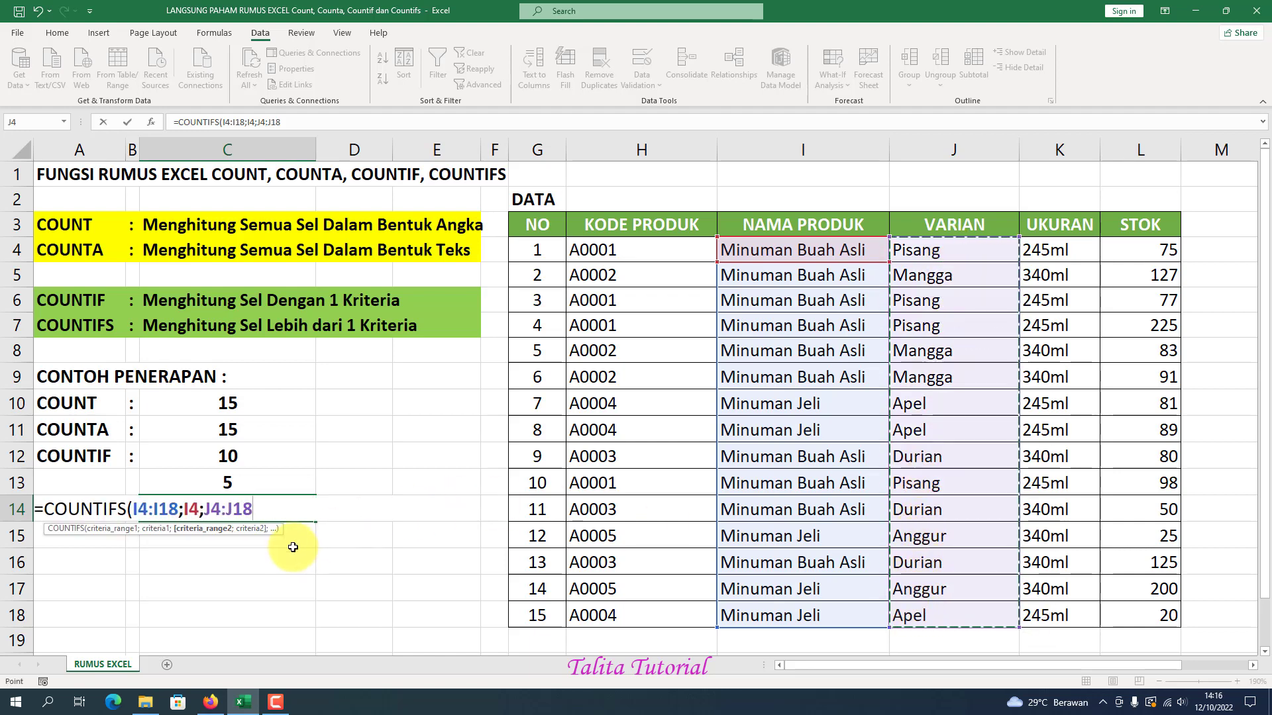
type(";")
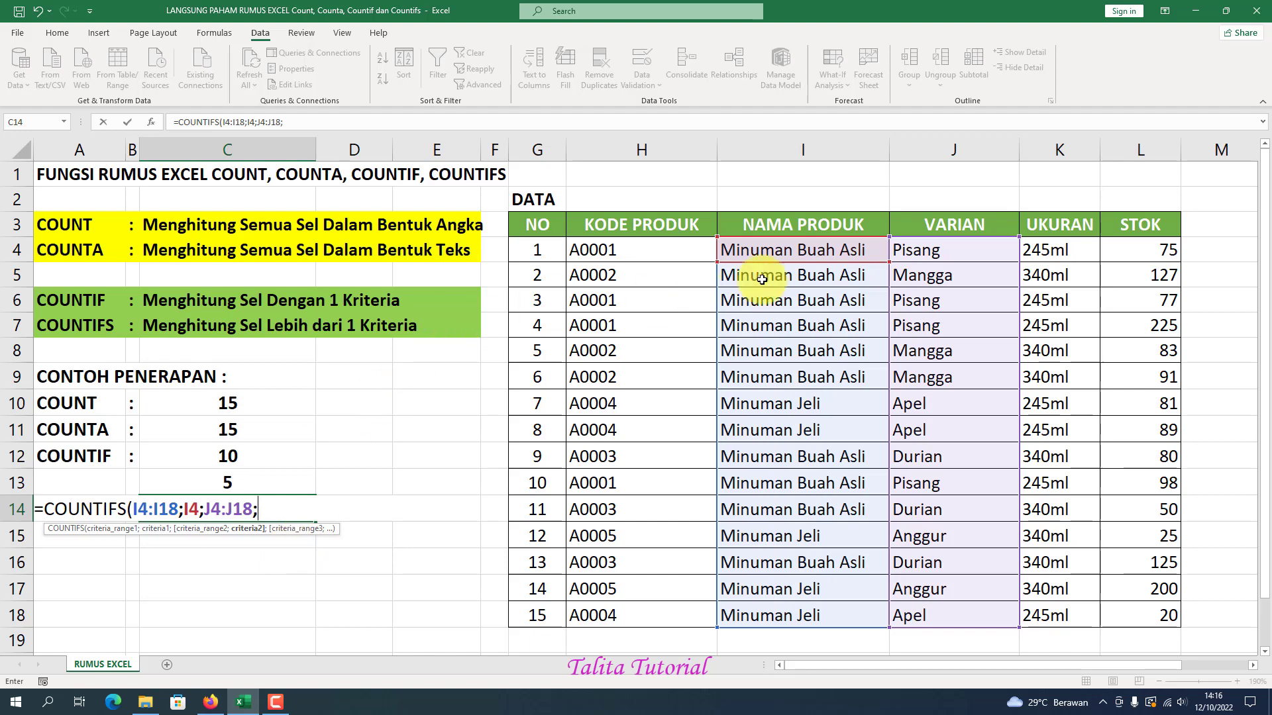
left_click(927, 251)
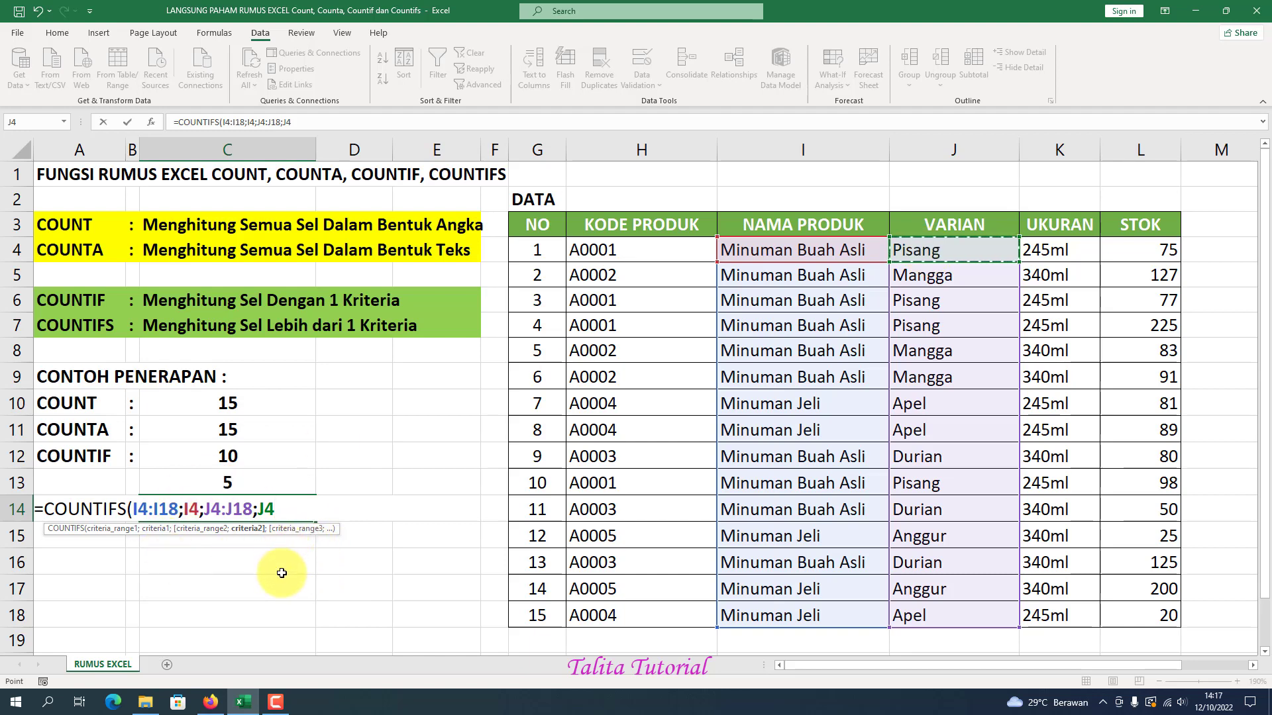
Step: Add the third condition K4:K18;K4 for the 245ml size and complete the COUNTIFS formula in C14
type(";")
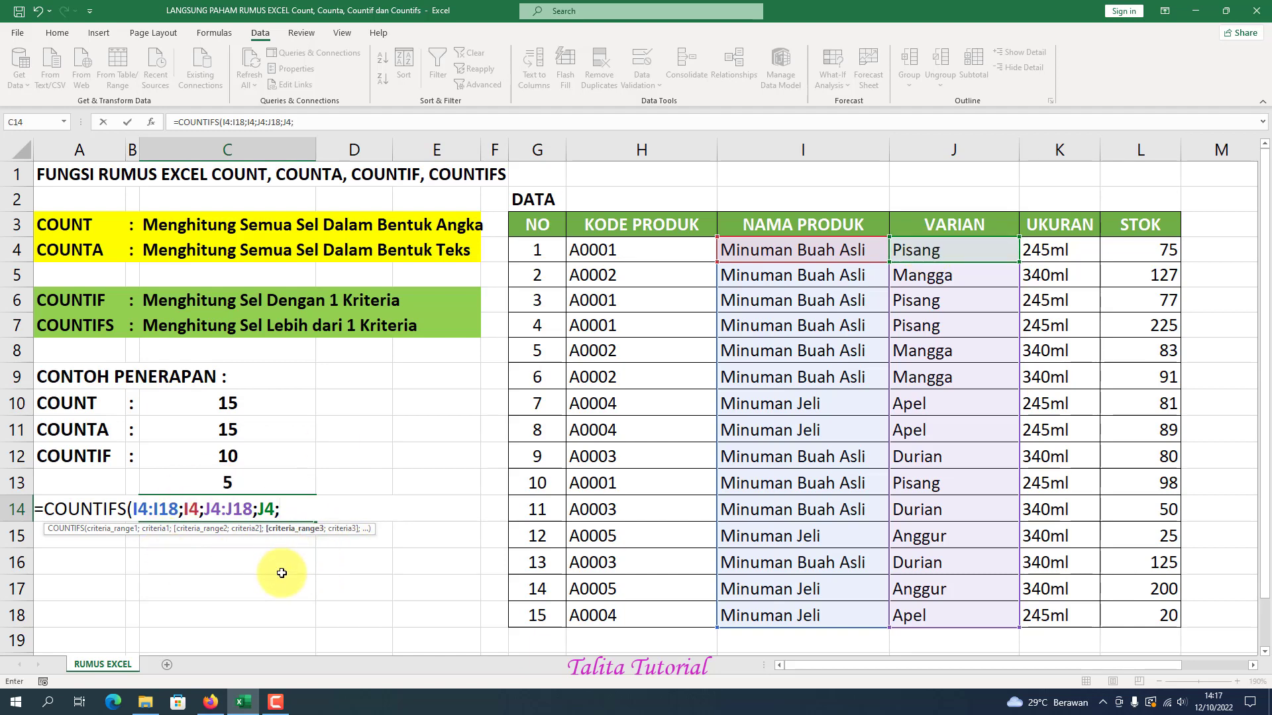
left_click_drag(1060, 250, 1080, 603)
type(";")
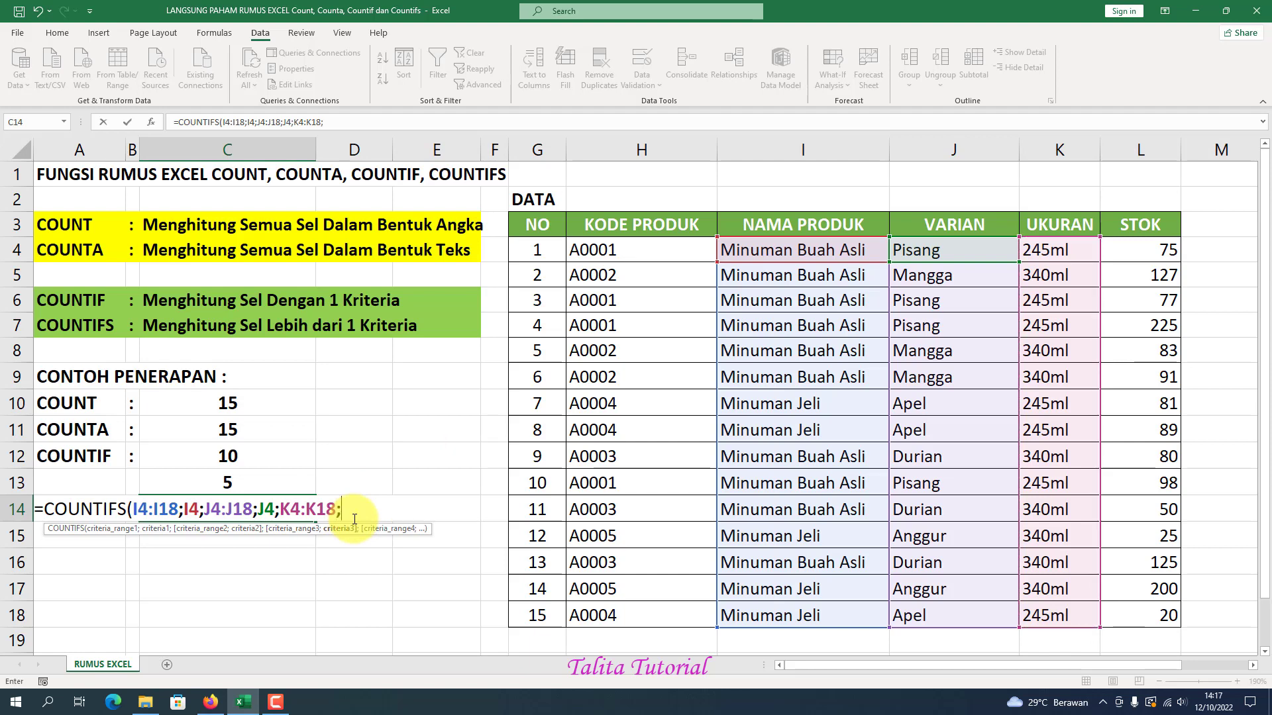
left_click(1055, 252)
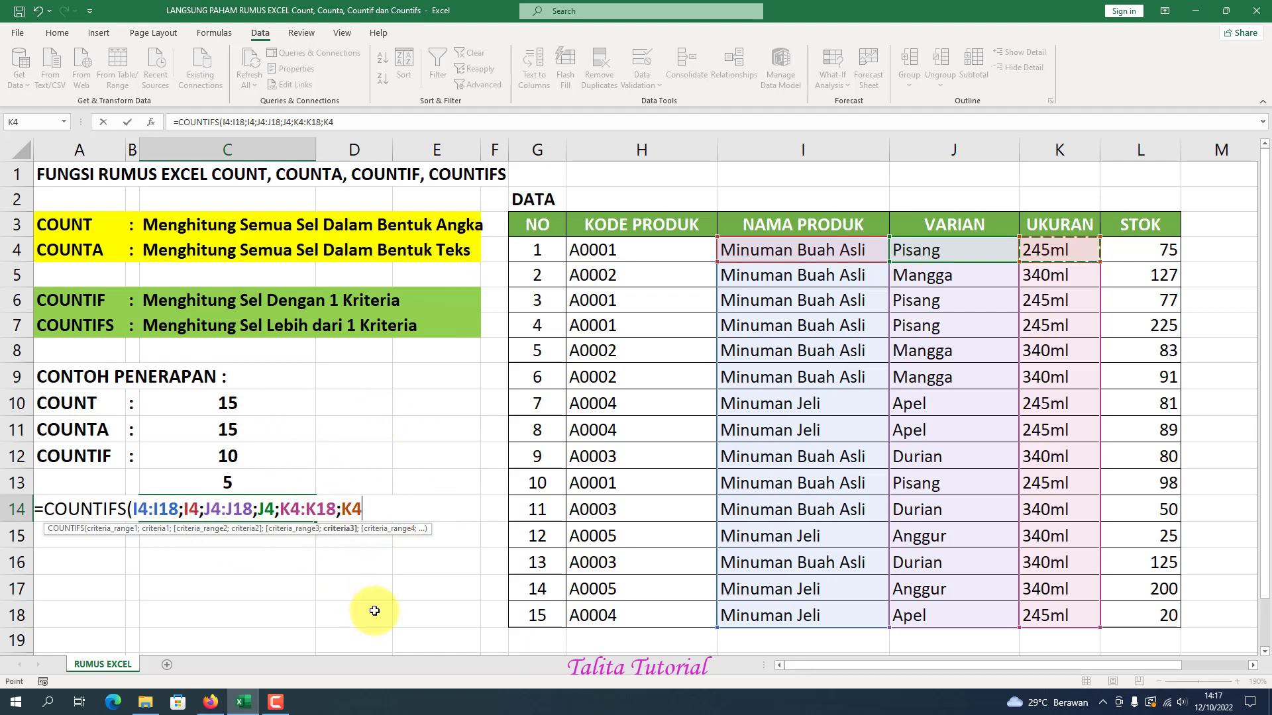
type(")")
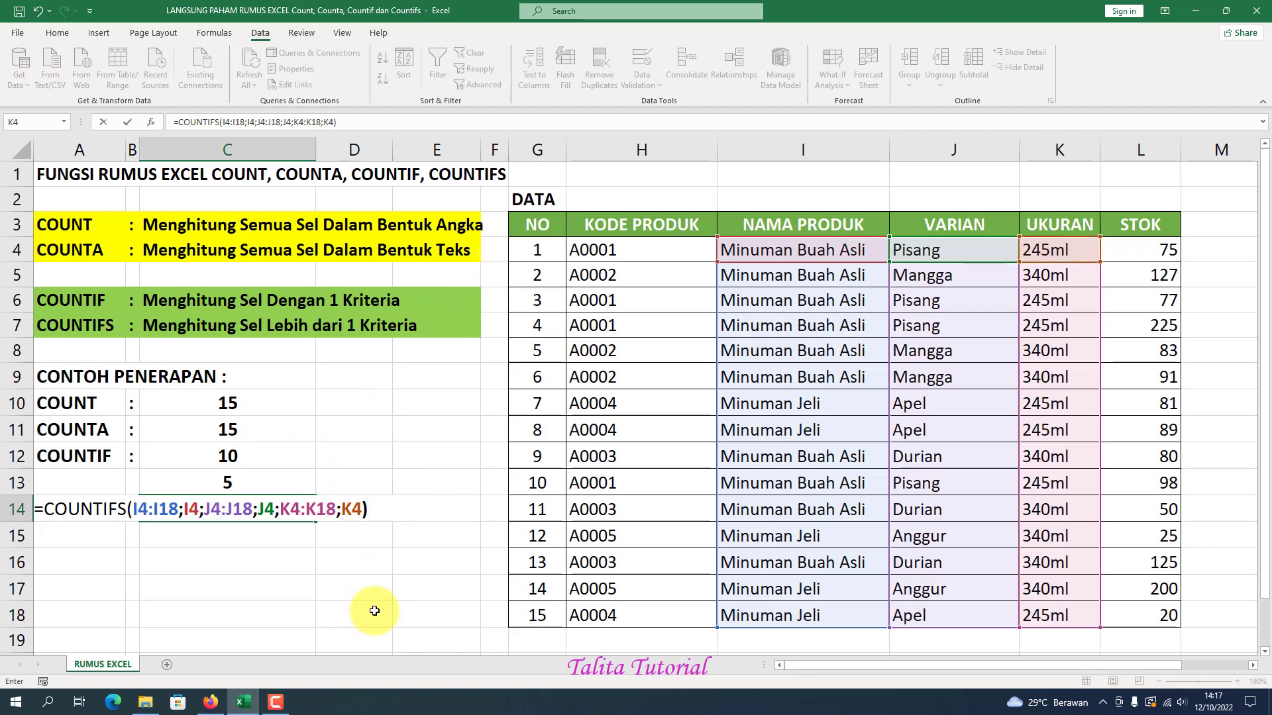
key("Return")
left_click(221, 511)
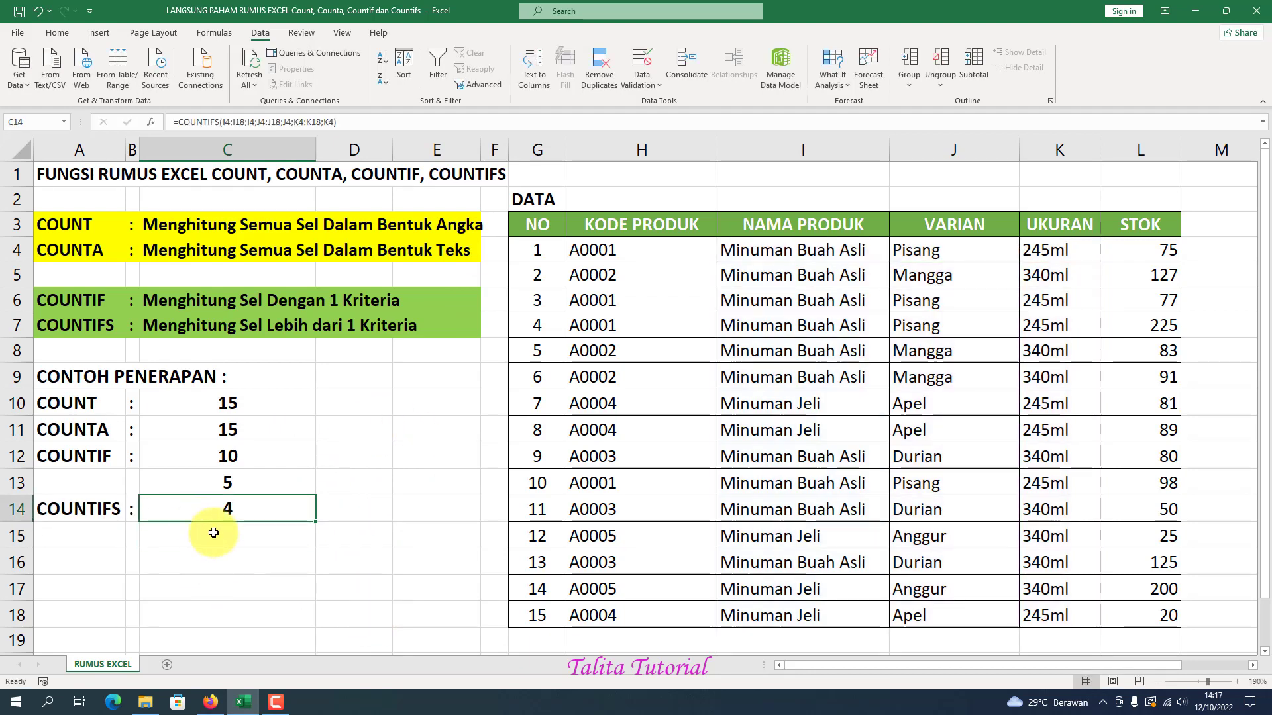